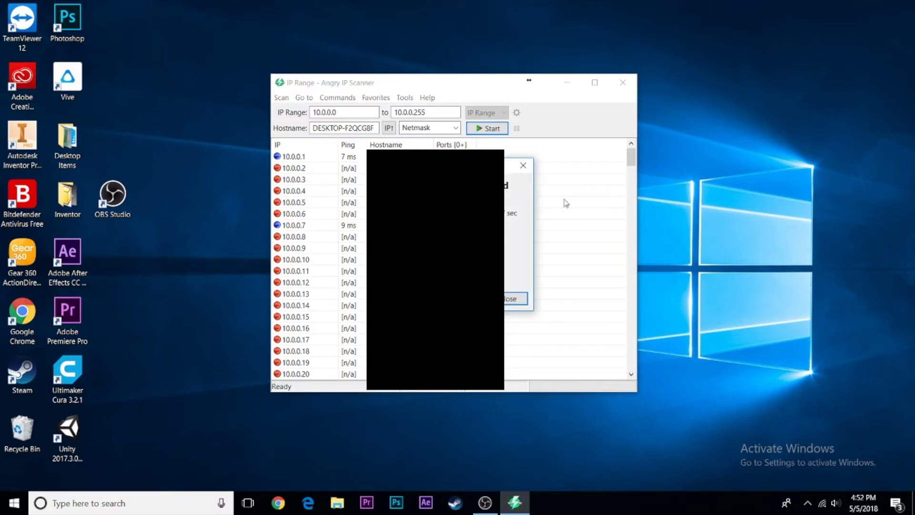
Dismiss the scan summary, view the details of the responding host 10.0.0.236, and close them.
left_click(527, 303)
left_click_drag(632, 162, 630, 357)
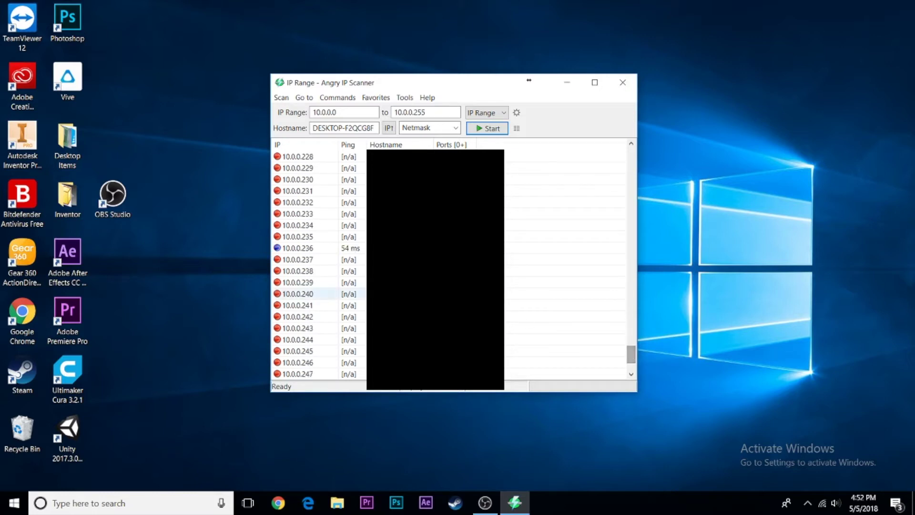
double_click(292, 249)
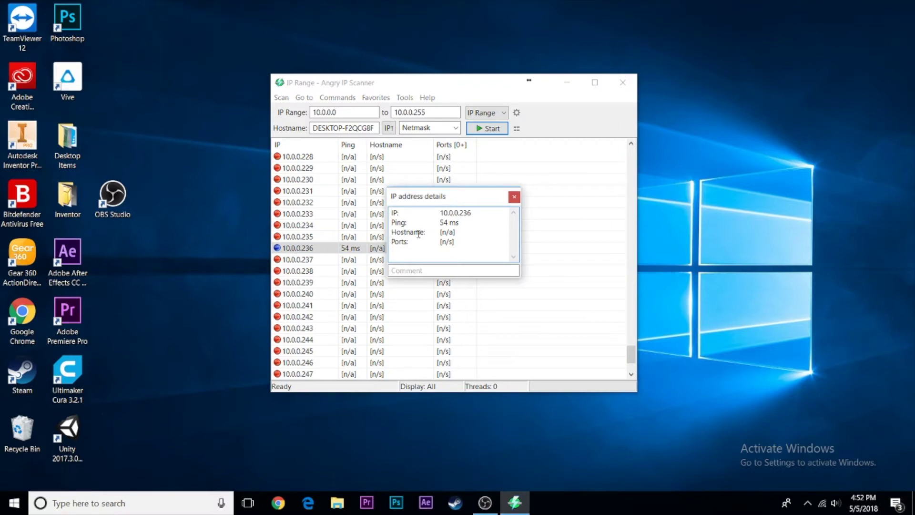
left_click_drag(441, 213, 484, 218)
left_click(515, 197)
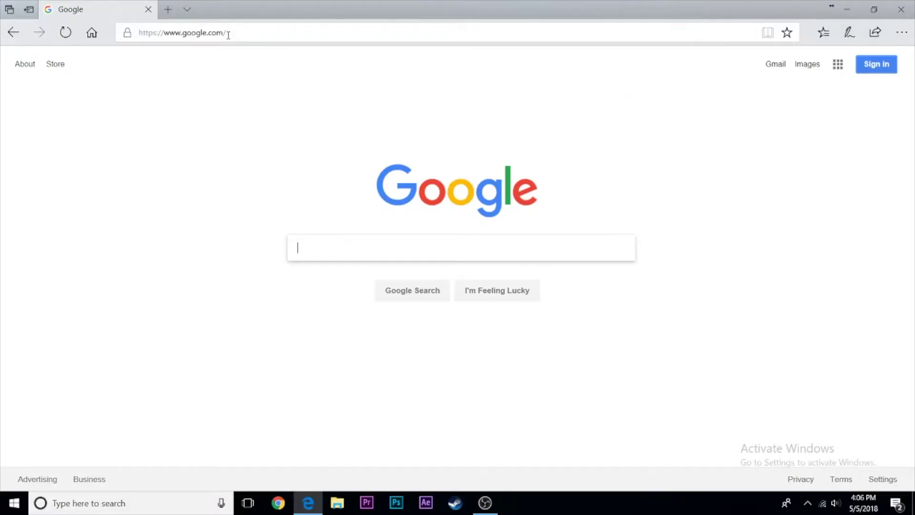
In Microsoft Edge, search Google for "putty" and look over the download page at putty.org.
type("putty")
key("Return")
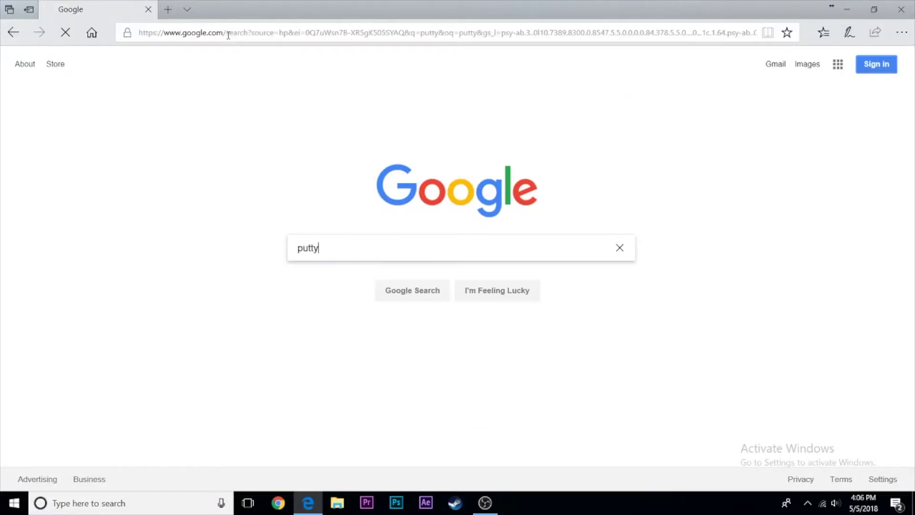
left_click(141, 301)
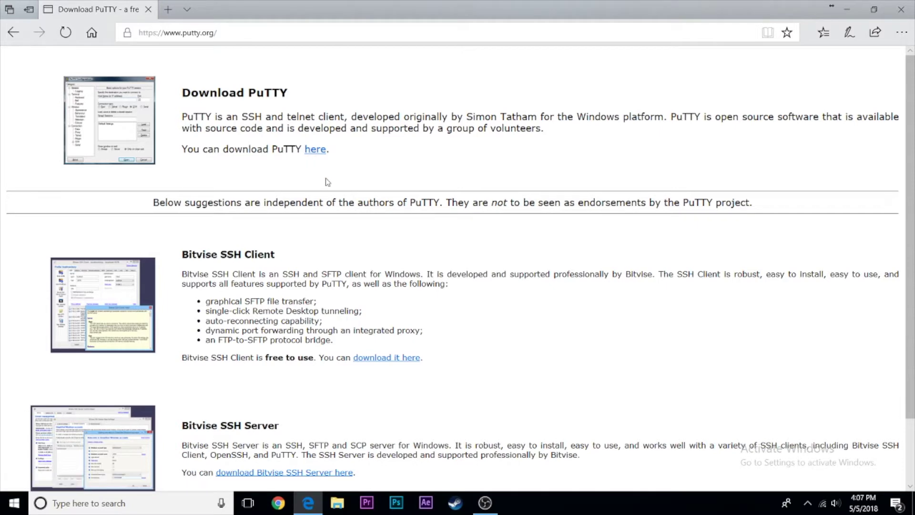
scroll(335, 229, "down", 3)
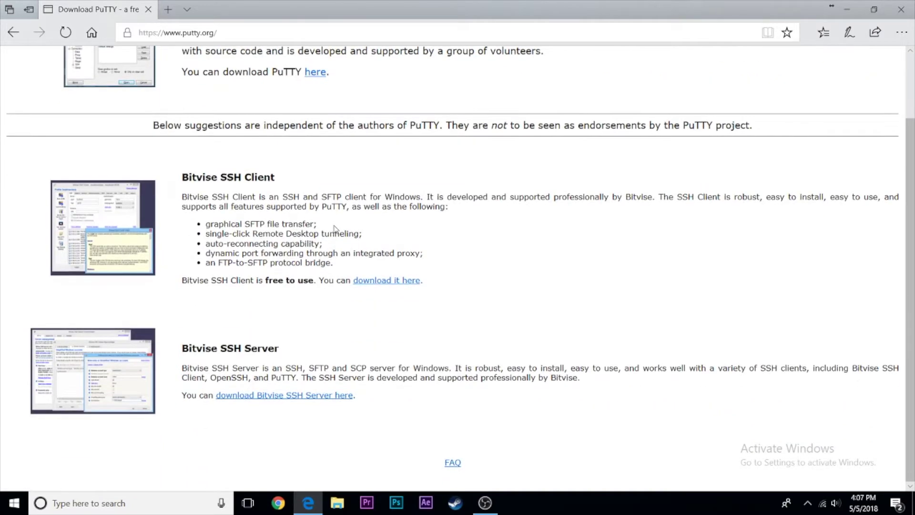
scroll(334, 229, "up", 3)
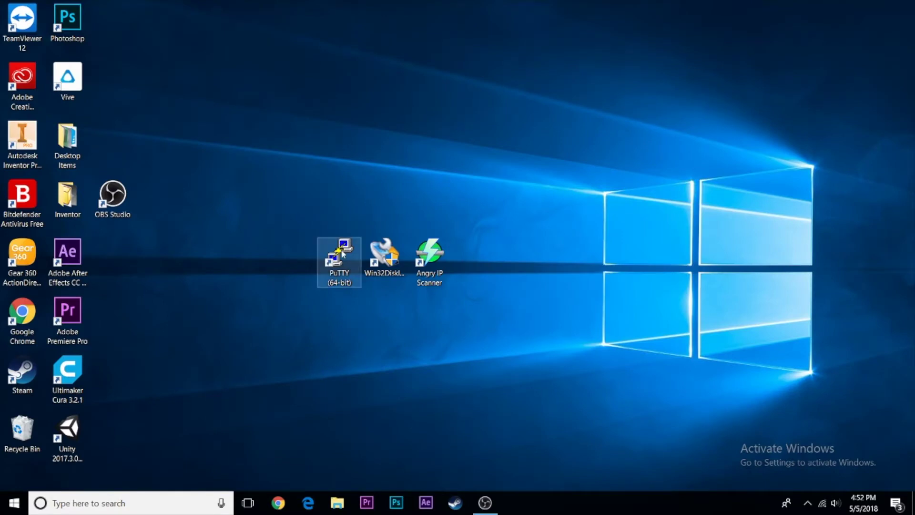
Launch PuTTY and open an SSH connection to host 10.0.0.236 on port 22.
double_click(343, 253)
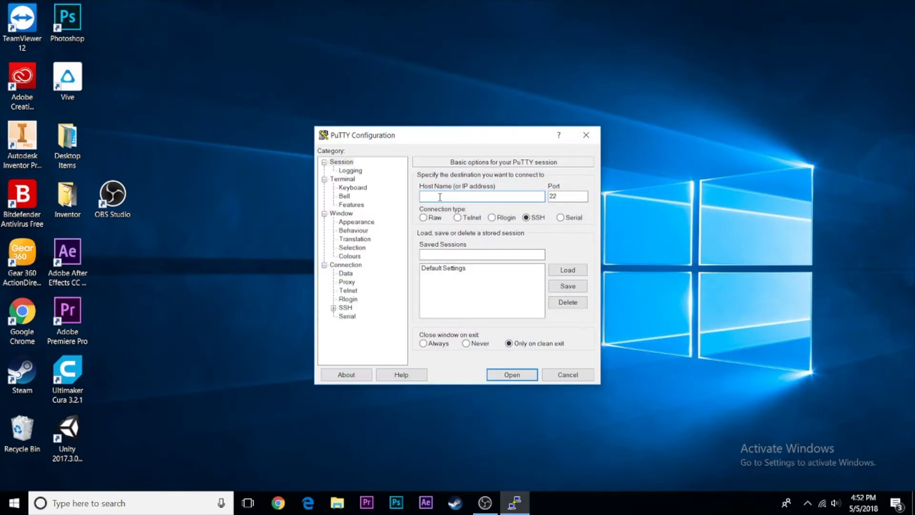
type("10.0.0.236")
left_click(517, 376)
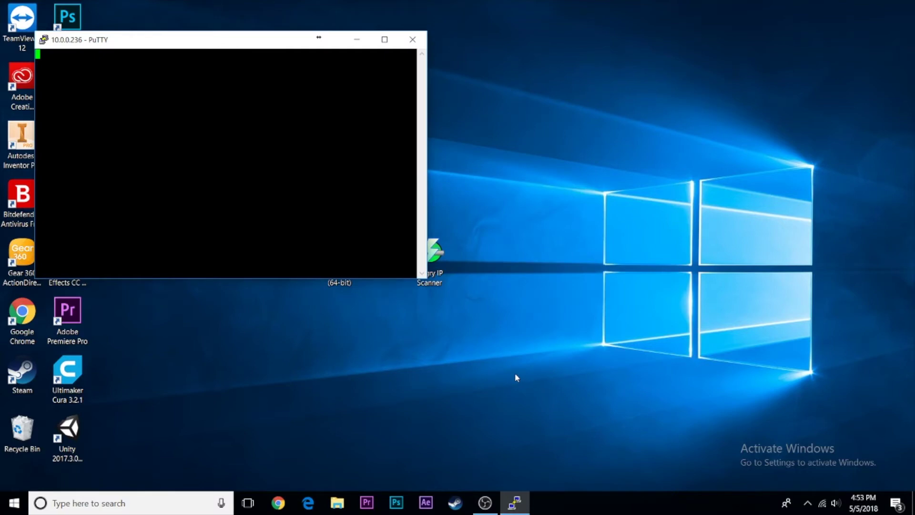
Move the terminal window toward the middle of the desktop and log in as pi with the account password.
left_click_drag(149, 35, 391, 120)
type("pi")
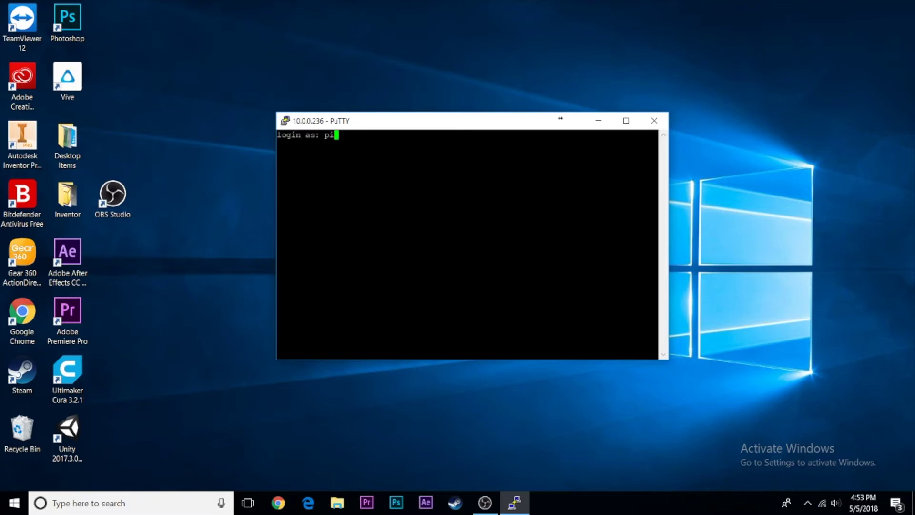
key("Return")
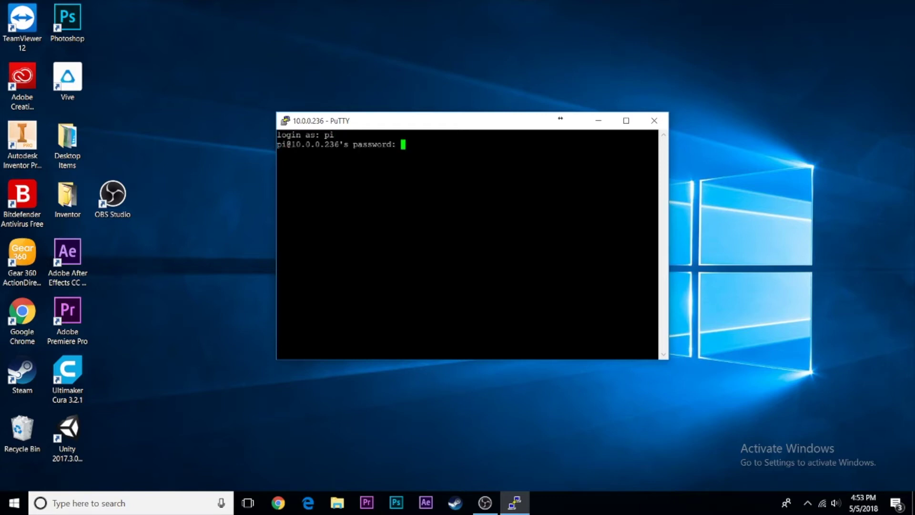
key("Return")
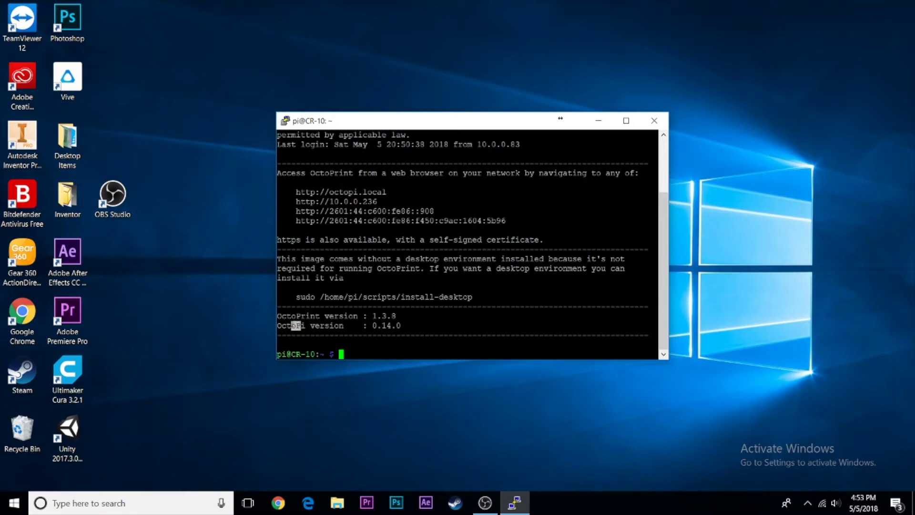
Start the Raspberry Pi configuration tool with the command "sudo raspi-config".
double_click(361, 355)
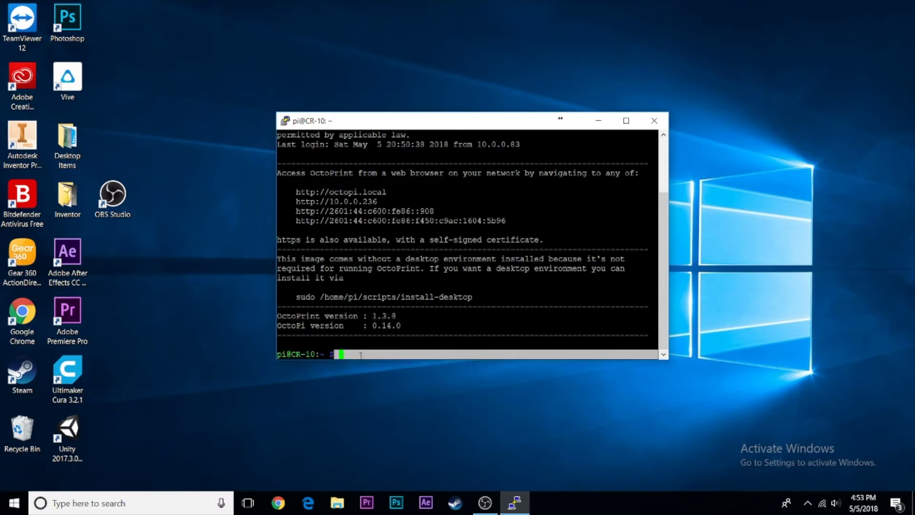
left_click(361, 354)
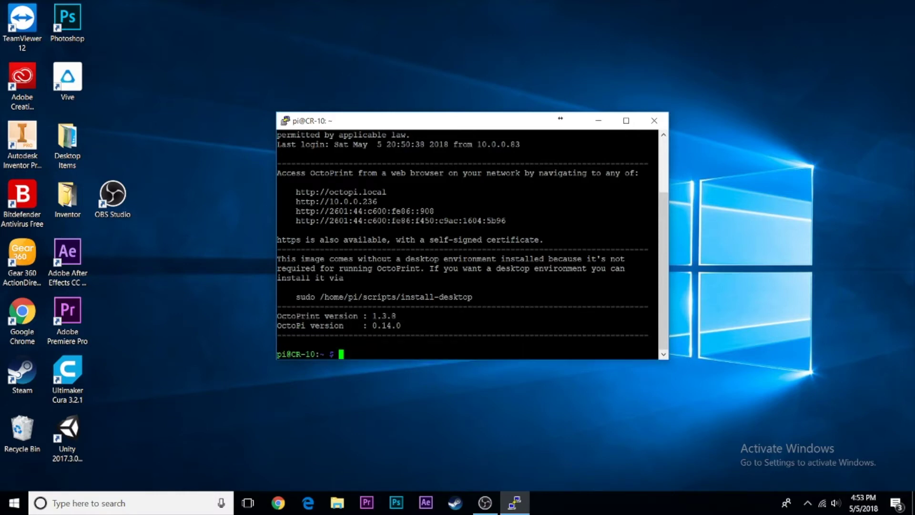
type("sudo raspi-config")
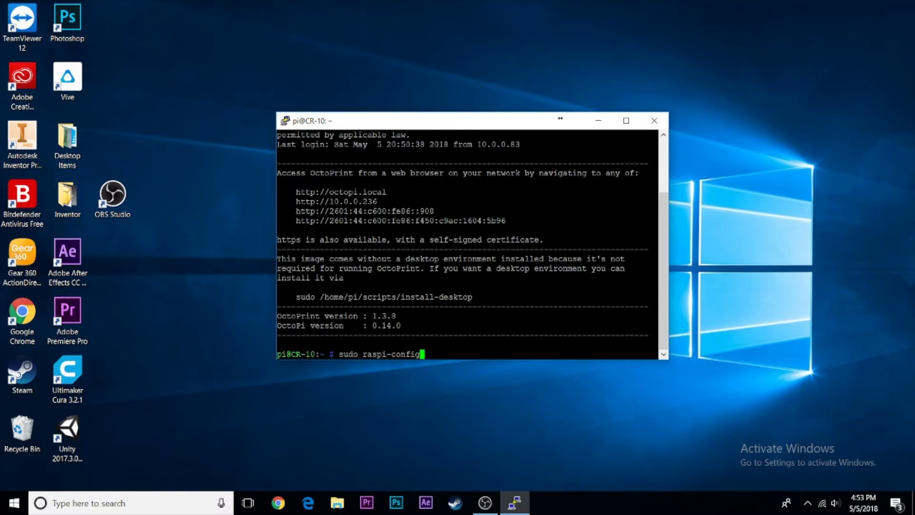
key("Return")
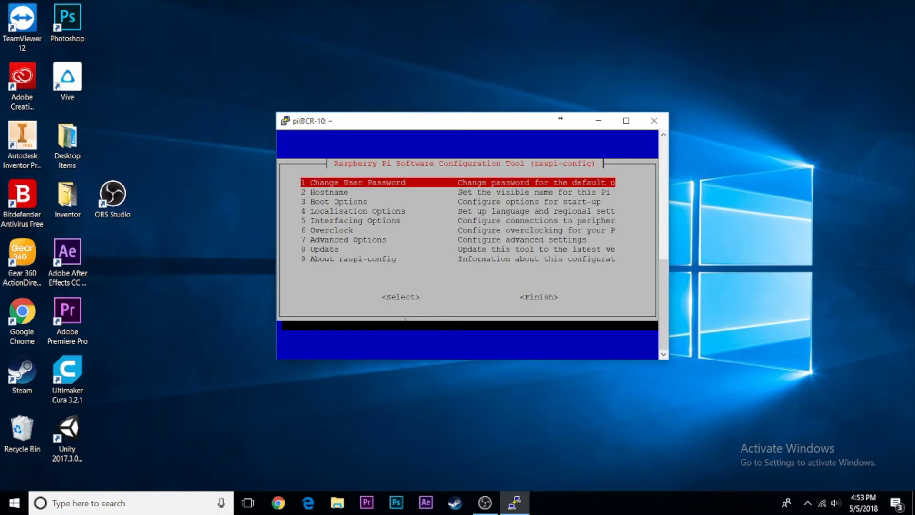
key("Down")
key("Down")
key("Down")
key("Down")
key("Down")
key("Down")
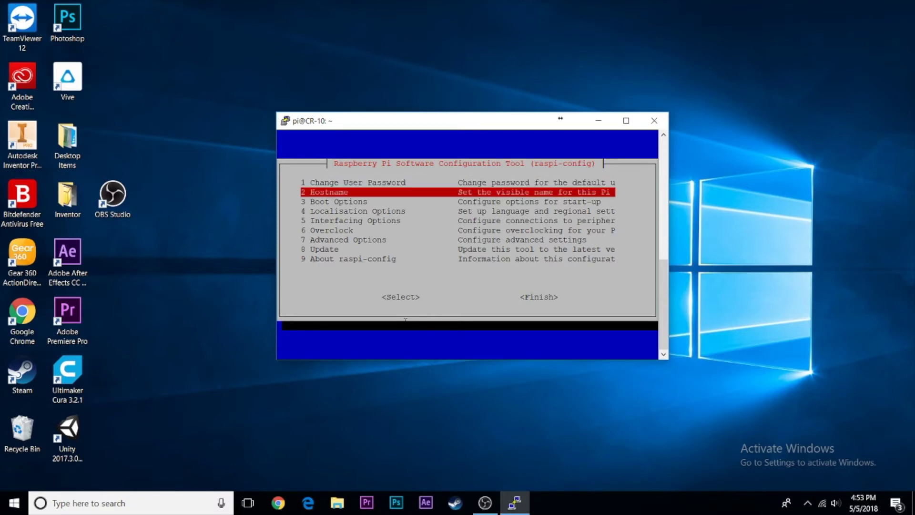
key("Down")
key("Down")
key("Up")
key("Up")
key("Up")
key("Up")
key("Up")
key("Up")
key("Up")
key("Up")
Run Expand Filesystem from the Advanced Options and acknowledge the result.
key("Down")
key("Down")
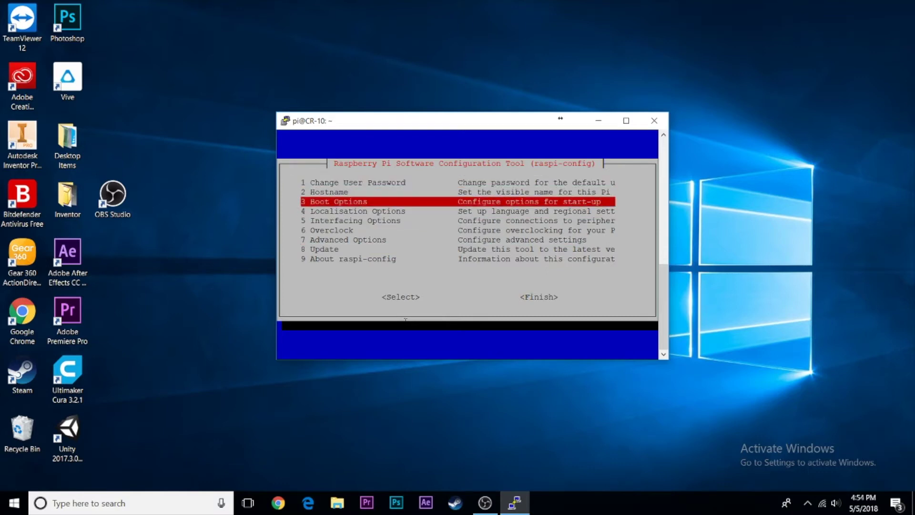
key("Down")
key("Down")
key("Down")
key("Down")
key("Return")
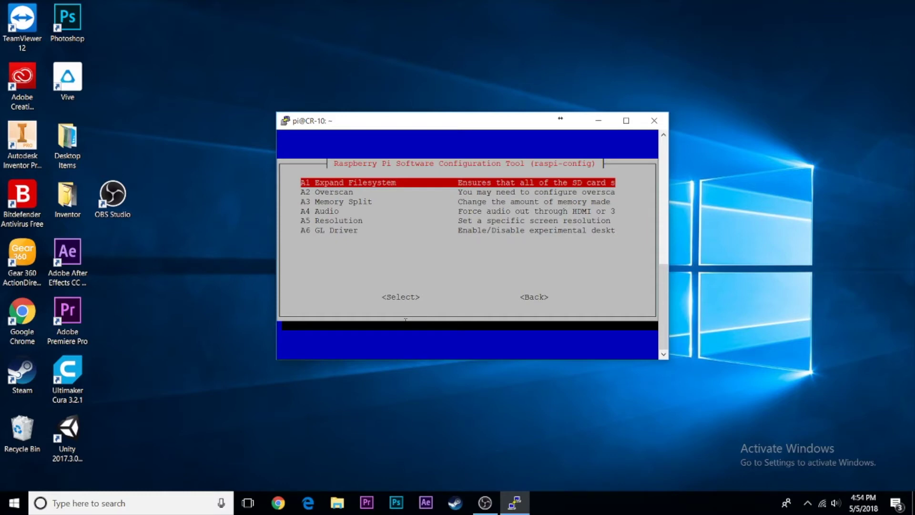
key("Return")
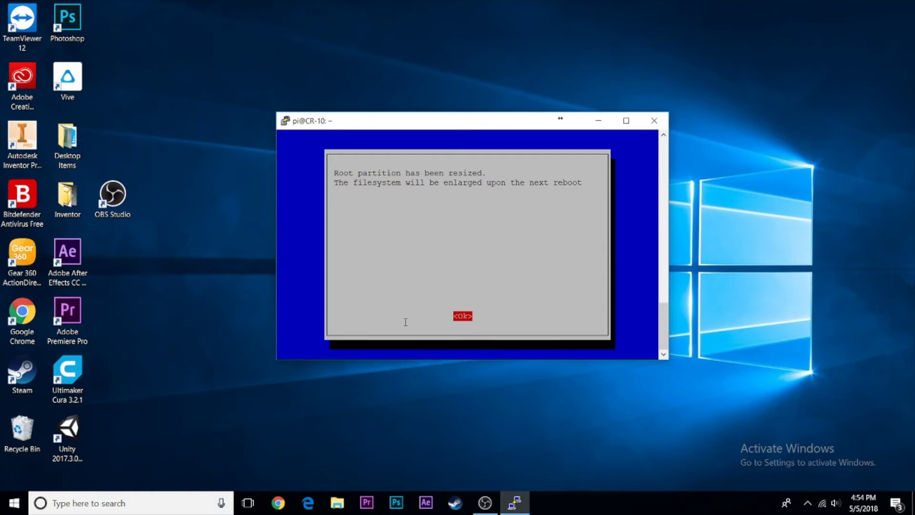
key("Return")
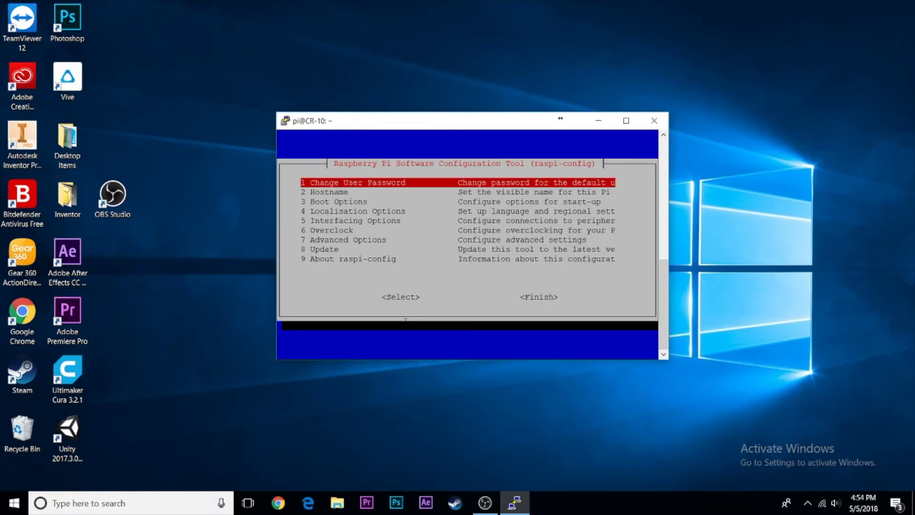
Change the pi user's password, entering and retyping the new UNIX password.
key("Return")
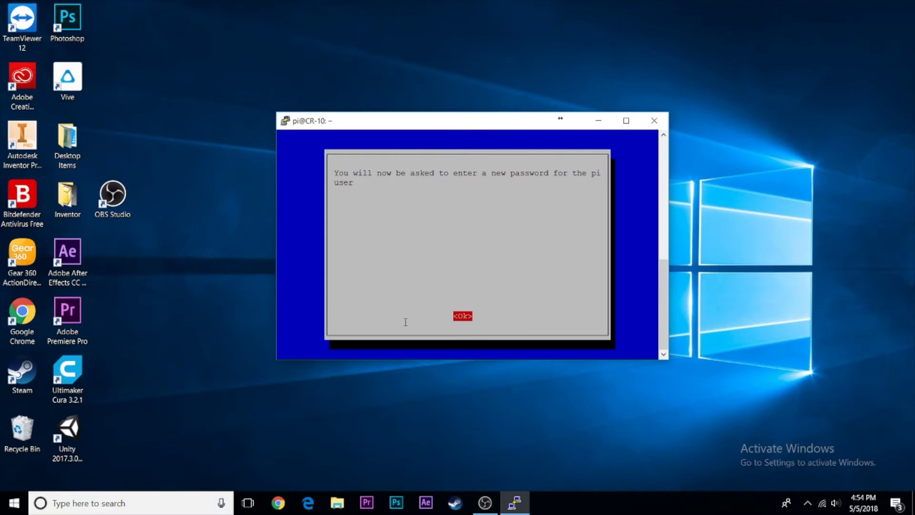
key("Return")
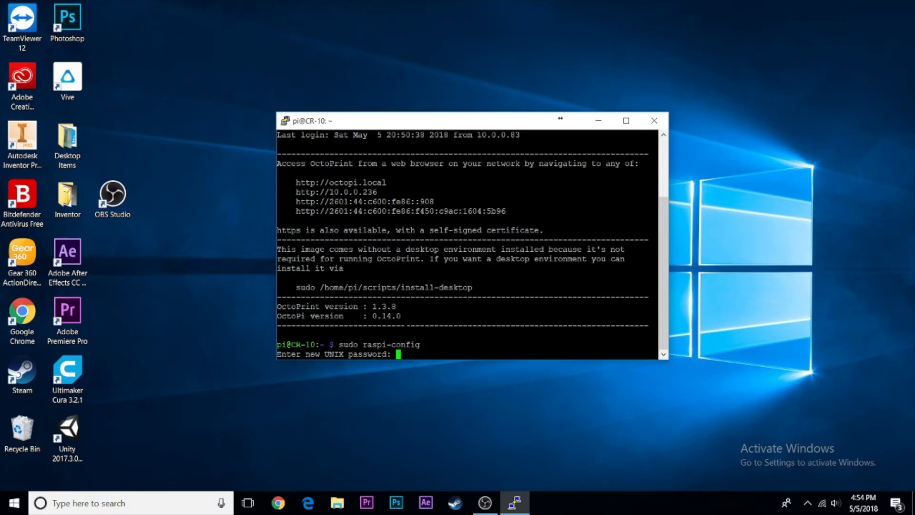
key("Return")
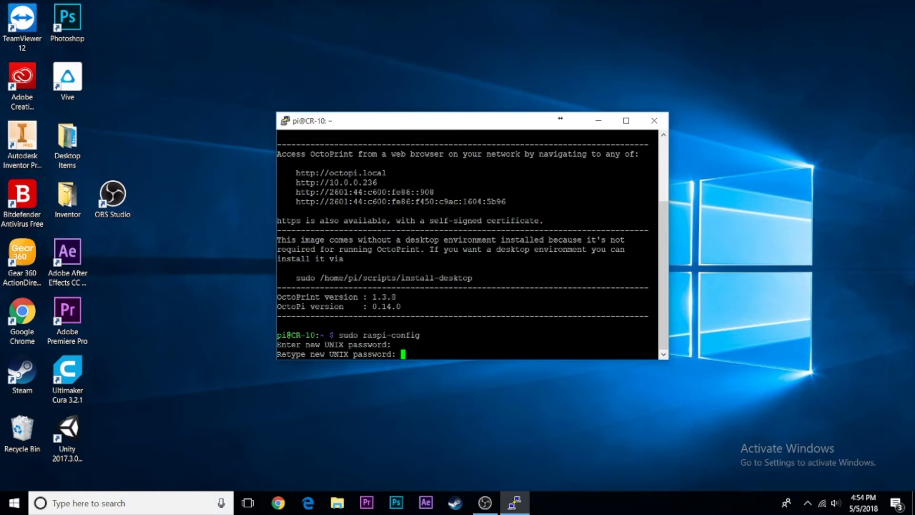
key("Return")
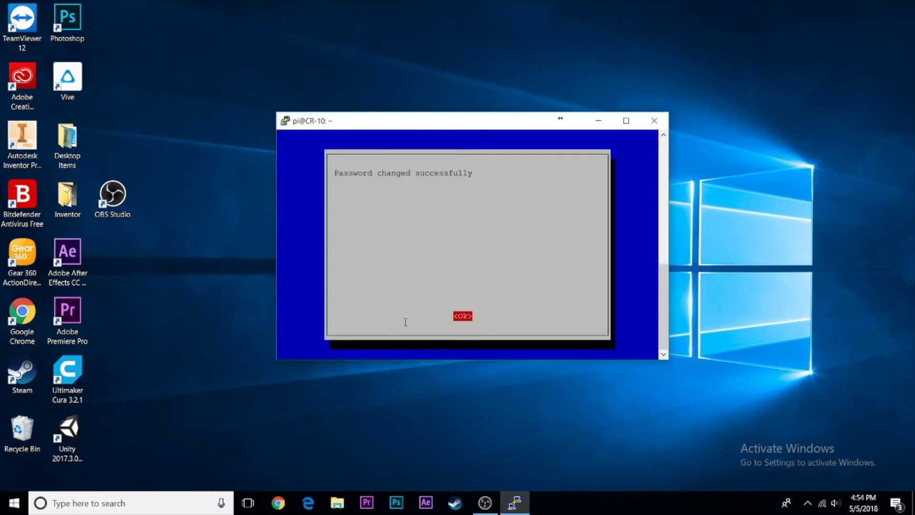
key("Return")
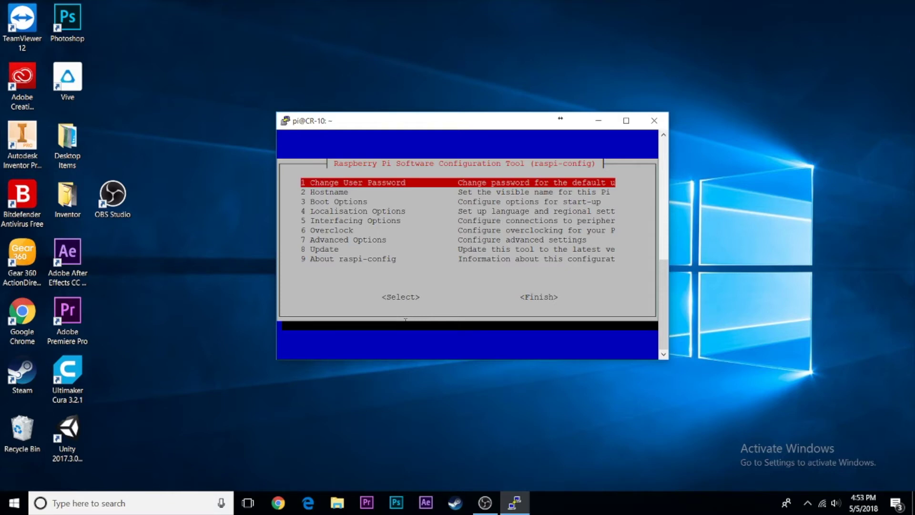
Replace the Pi's hostname with CR-10 and confirm it.
key("Down")
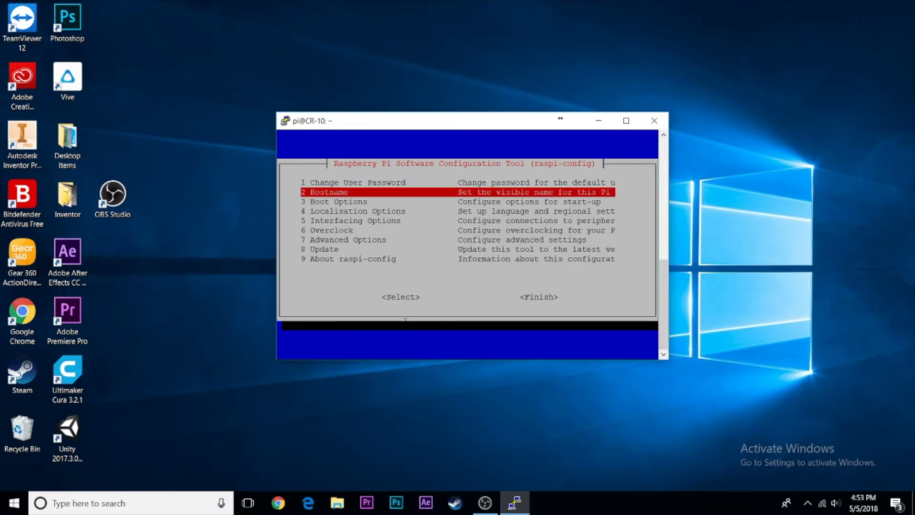
key("Return")
key("Return")
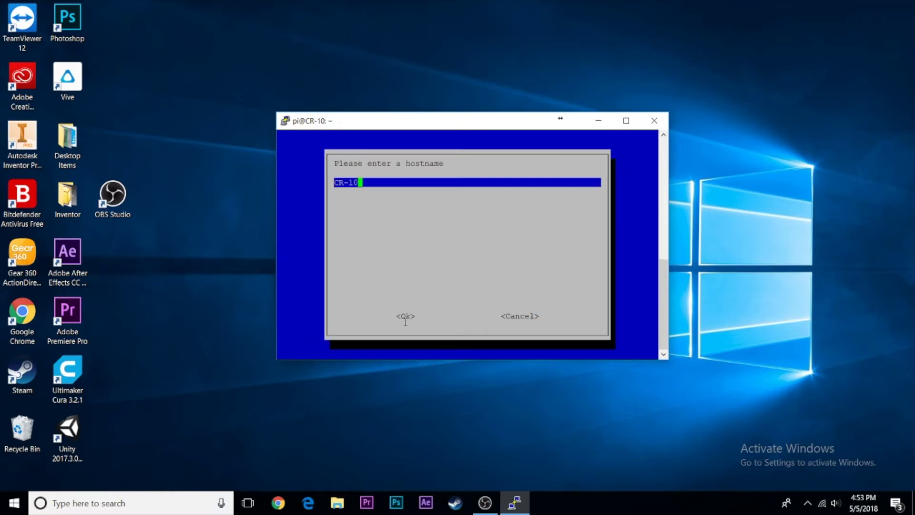
key("BackSpace")
key("BackSpace")
key("BackSpace")
key("BackSpace")
key("BackSpace")
type("CR-10")
key("Return")
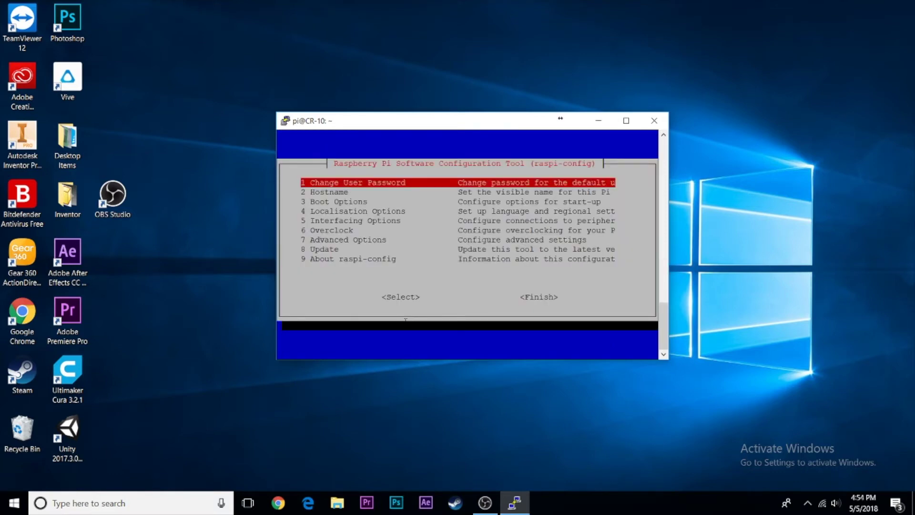
Finish the Raspberry Pi configuration and reboot the Pi immediately.
key("Down")
key("Down")
key("Down")
key("Down")
key("Tab")
key("Tab")
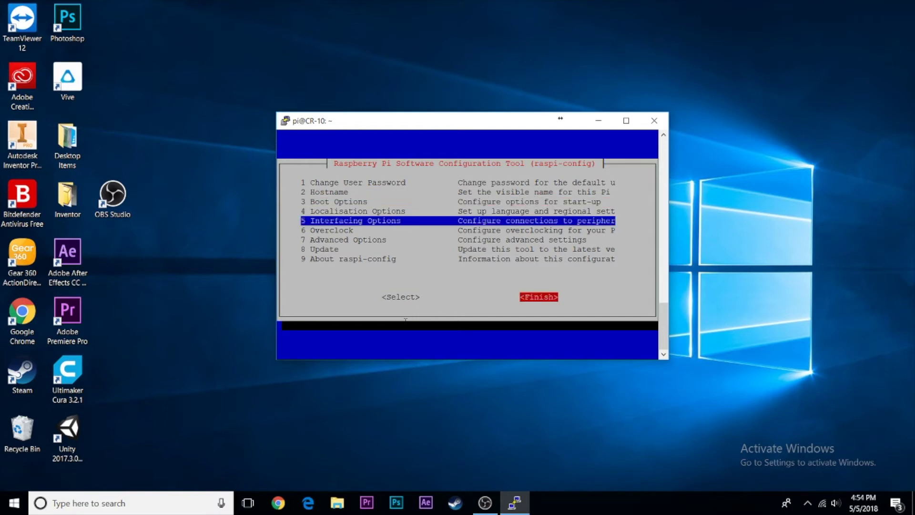
key("Return")
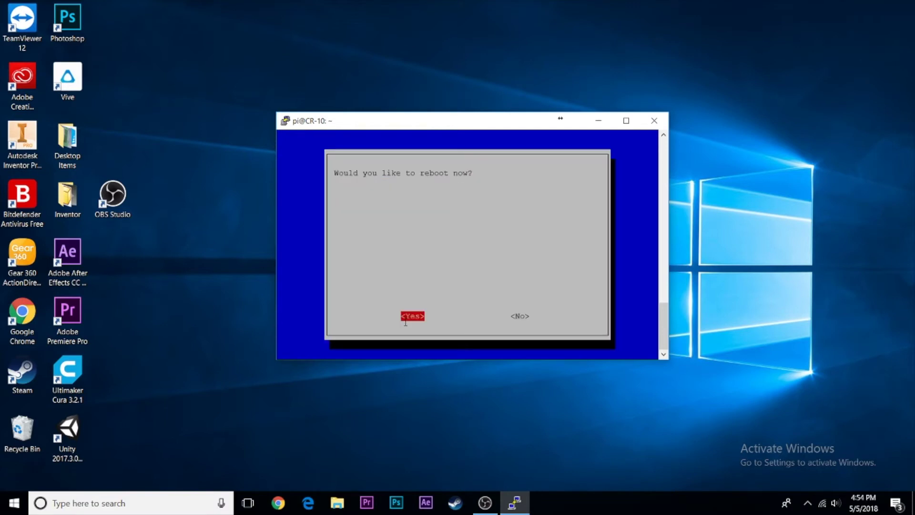
key("Return")
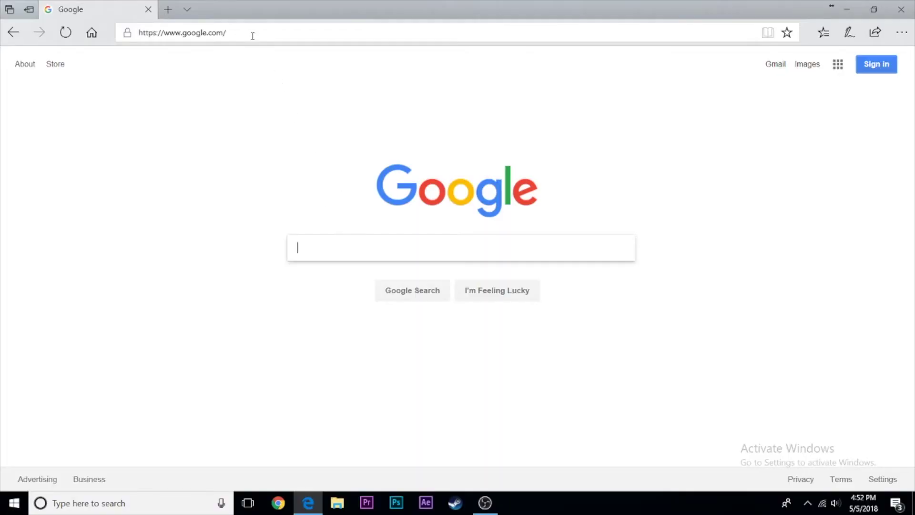
In Microsoft Edge, open the OctoPrint web interface at 10.0.0.236.
left_click(253, 35)
type("10.0.0.")
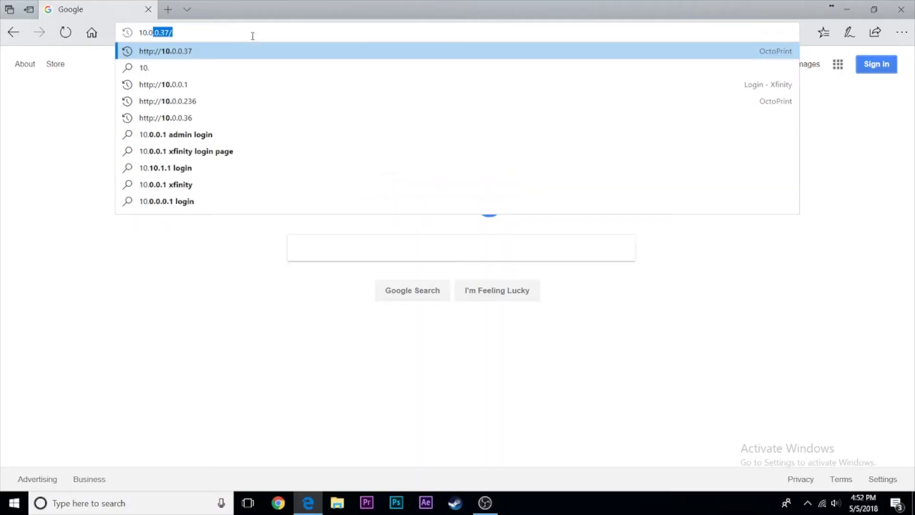
type("236")
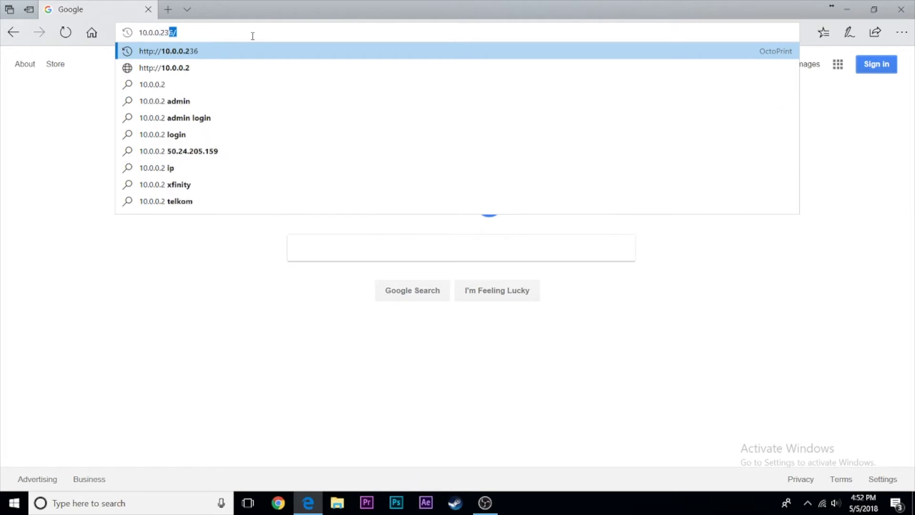
key("Return")
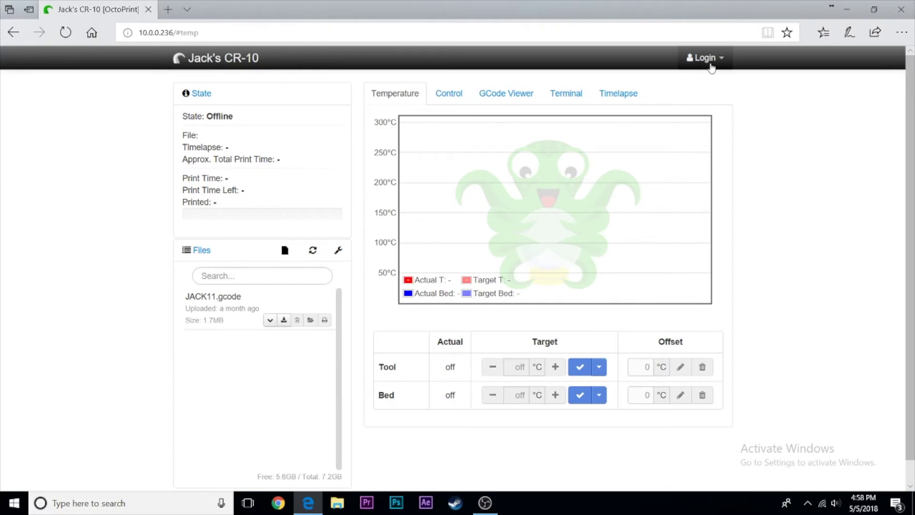
Log in to OctoPrint with the username CR-10 and the account password.
left_click(705, 58)
left_click(681, 102)
type("CR-10")
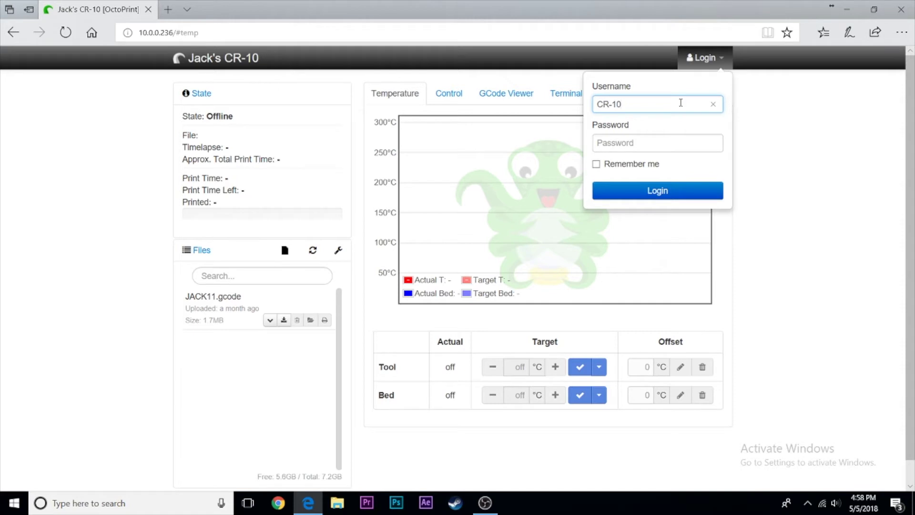
left_click(663, 140)
type("**********")
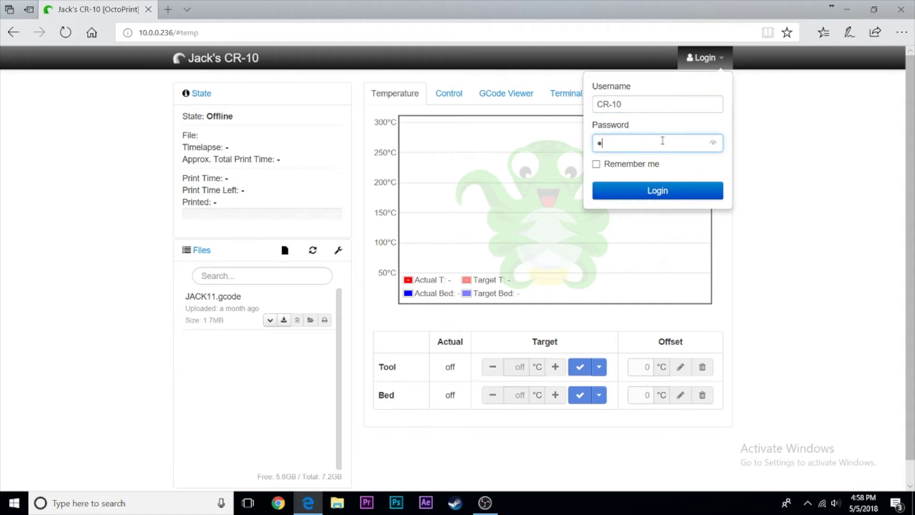
key("Return")
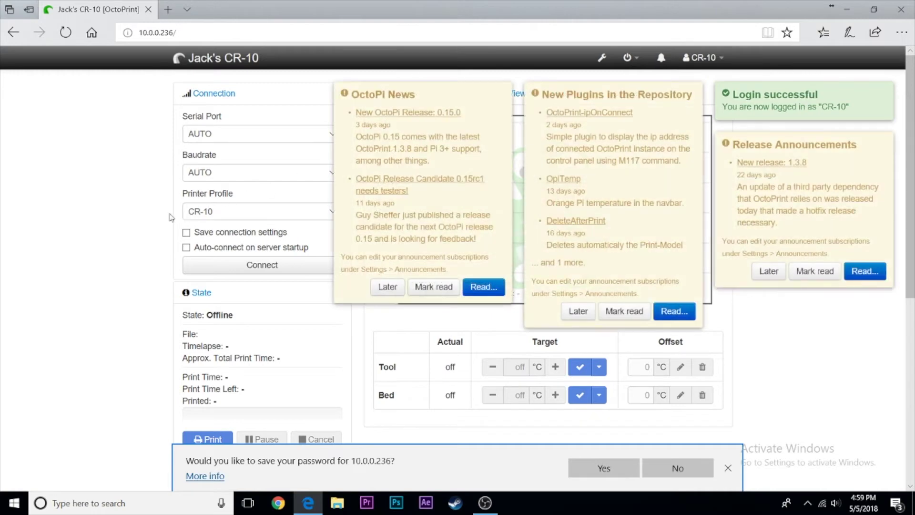
Postpone the OctoPi News, New Plugins in the Repository and Release Announcements notices.
left_click(388, 286)
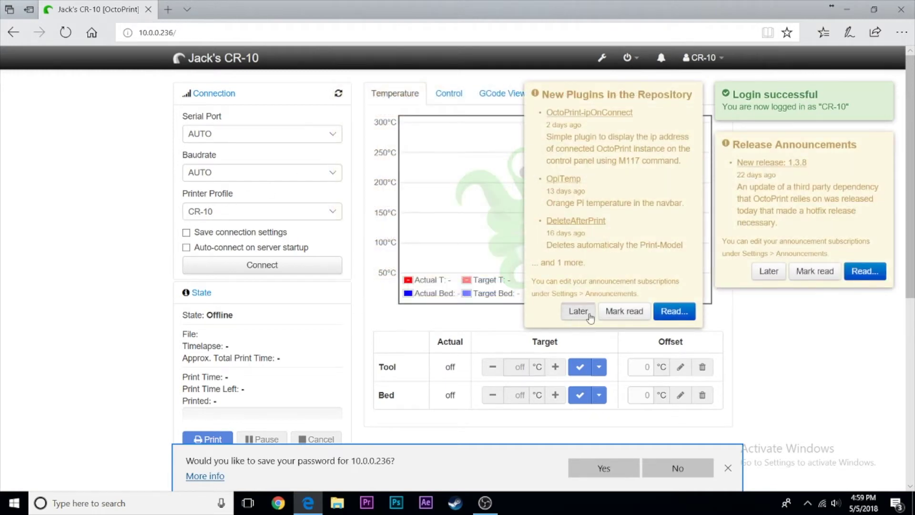
left_click(578, 310)
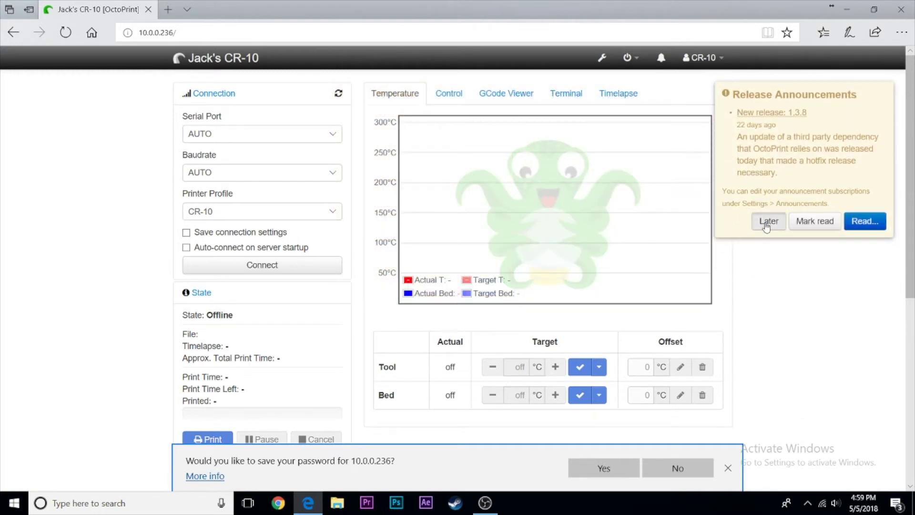
left_click(768, 220)
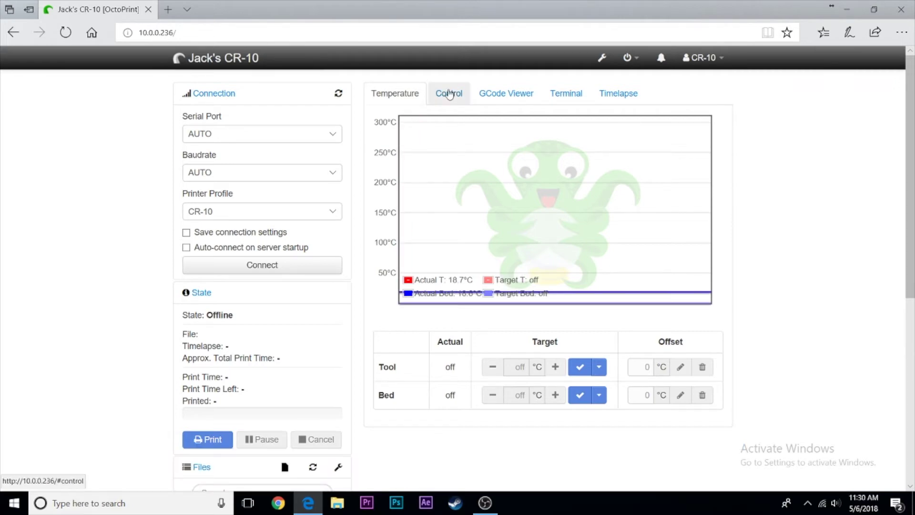
Show the printer controls and connect to the printer using AUTO serial port, AUTO baudrate and the CR-10 profile.
left_click(449, 93)
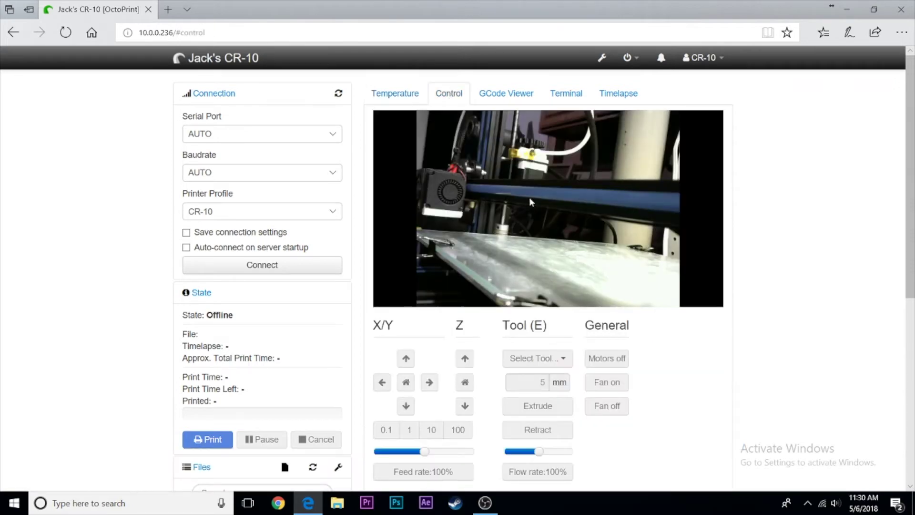
scroll(523, 247, "down", 3)
scroll(522, 246, "up", 3)
left_click(260, 267)
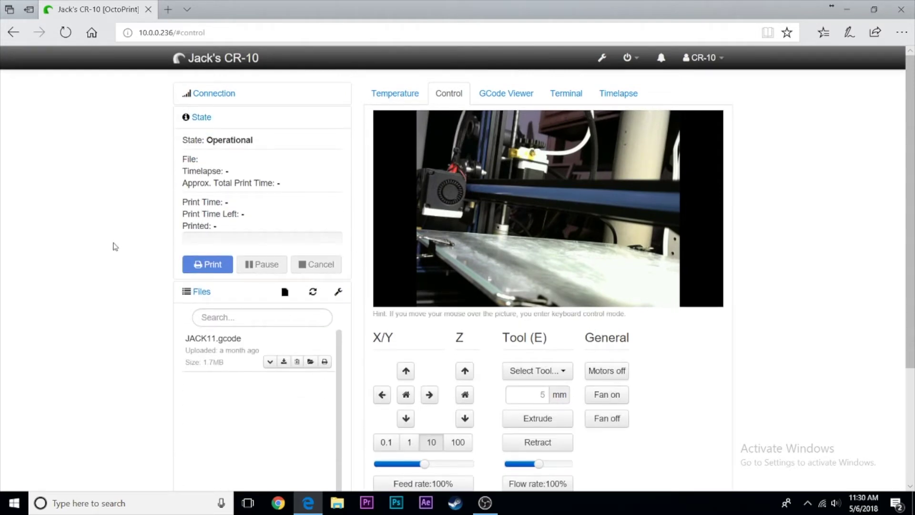
Look over the printer controls, G-code viewer, terminal, timelapse configuration and temperature graph.
scroll(112, 245, "down", 3)
scroll(113, 245, "up", 3)
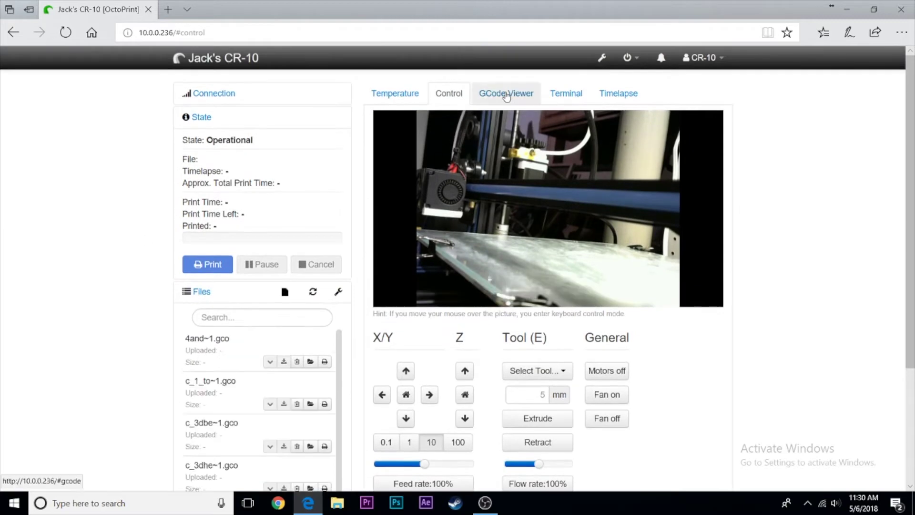
left_click(507, 94)
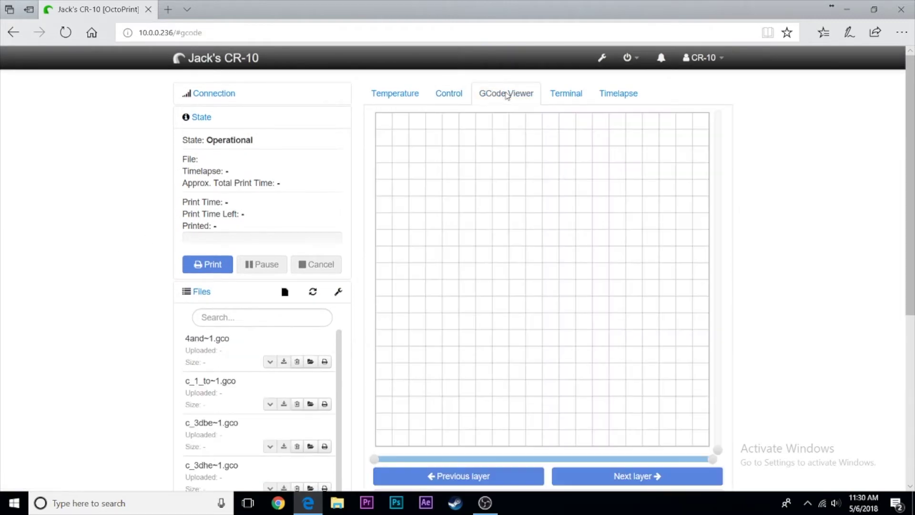
left_click(565, 96)
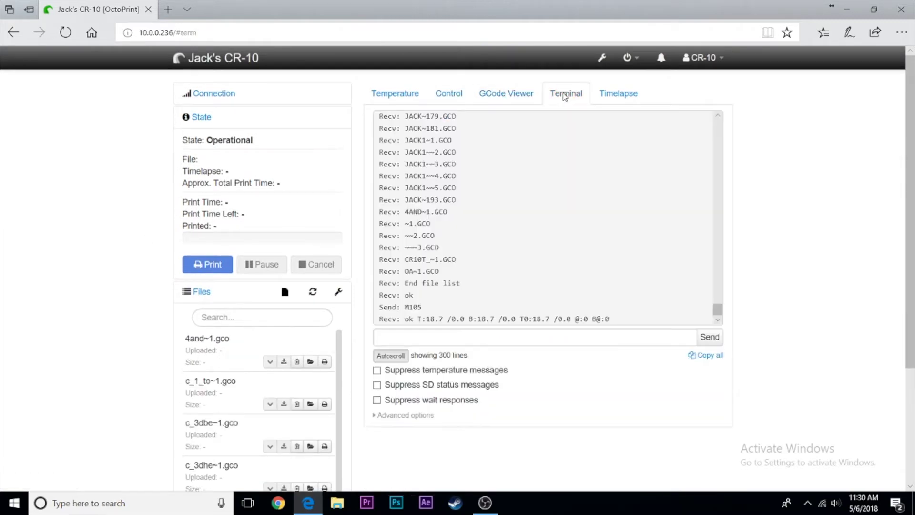
left_click(620, 94)
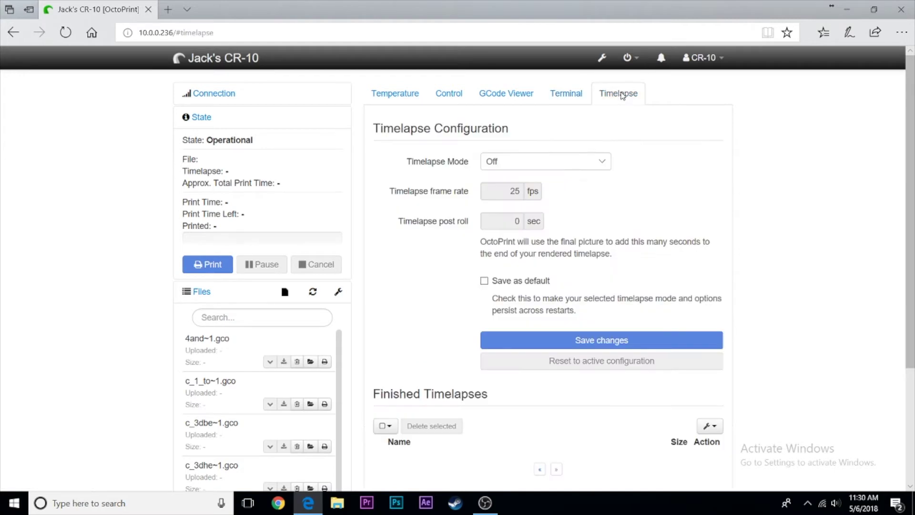
left_click(392, 96)
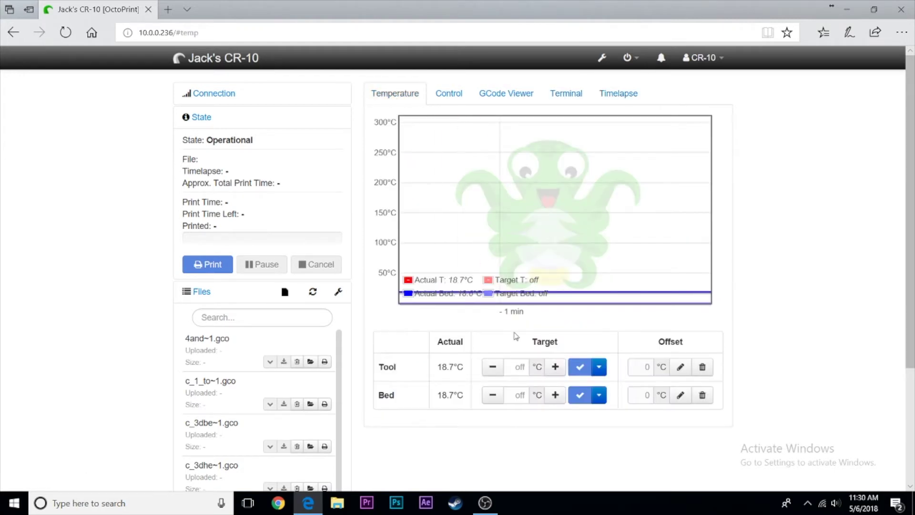
left_click(458, 97)
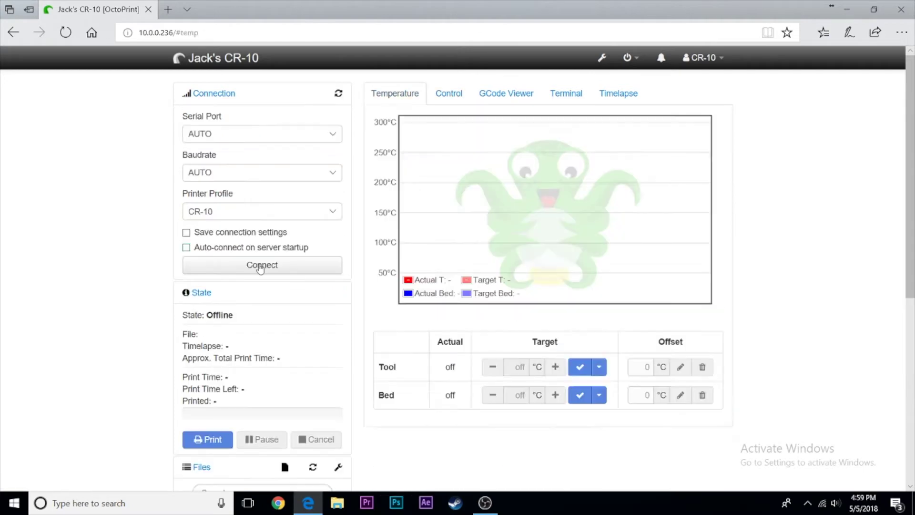
Review the printer profiles, temperatures, logging, access control and server pages of the OctoPrint settings, and close them without saving.
left_click(602, 58)
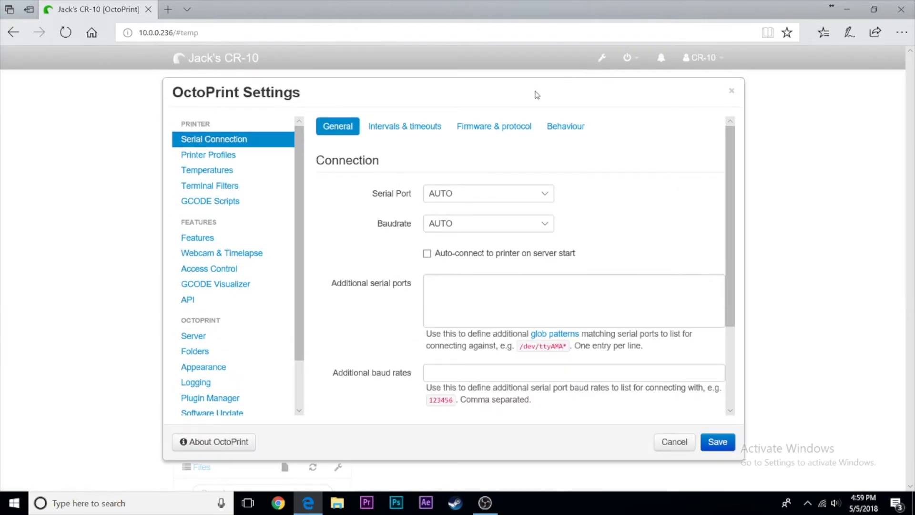
left_click(227, 160)
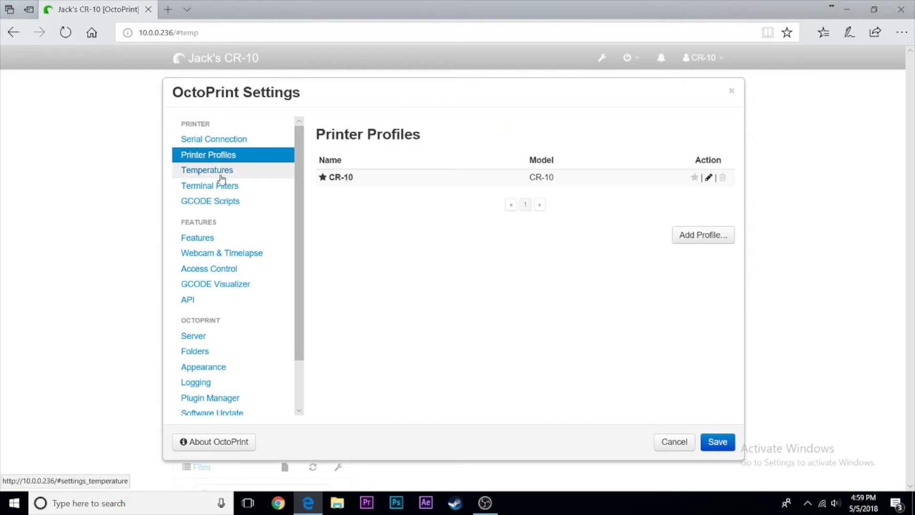
left_click(222, 179)
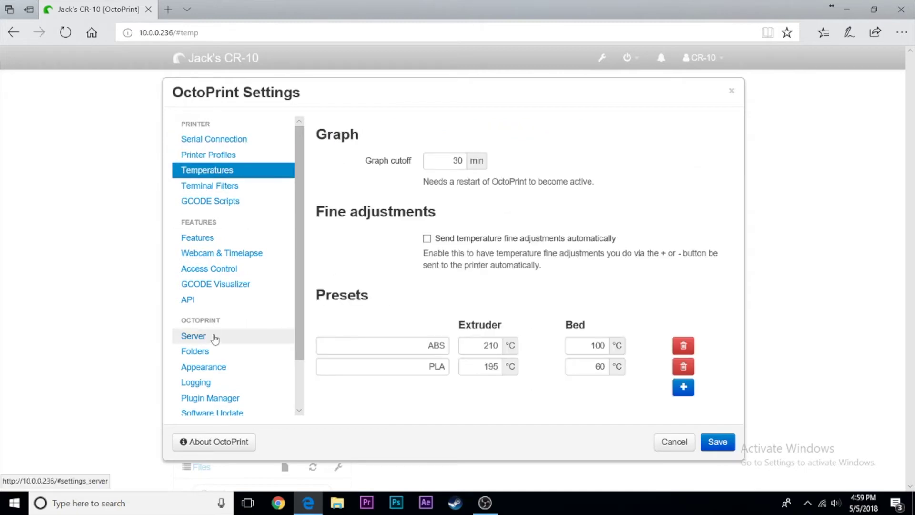
left_click(213, 389)
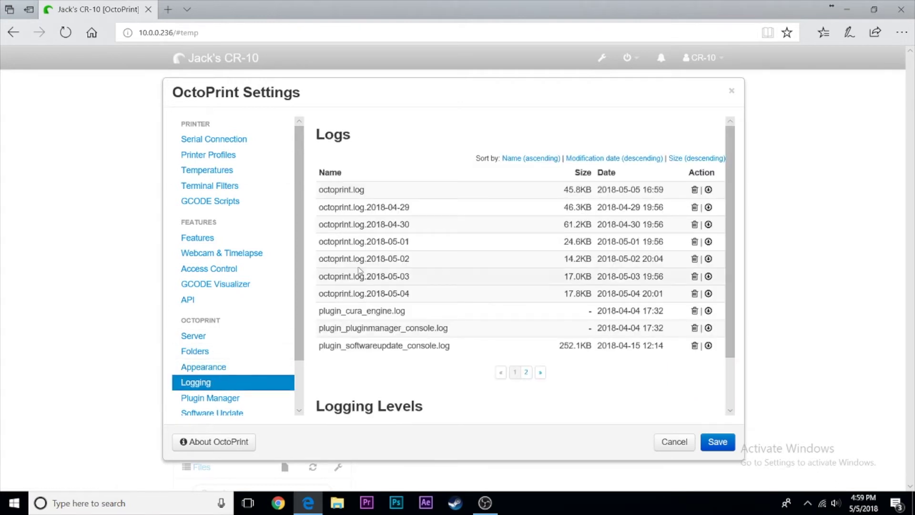
left_click(223, 270)
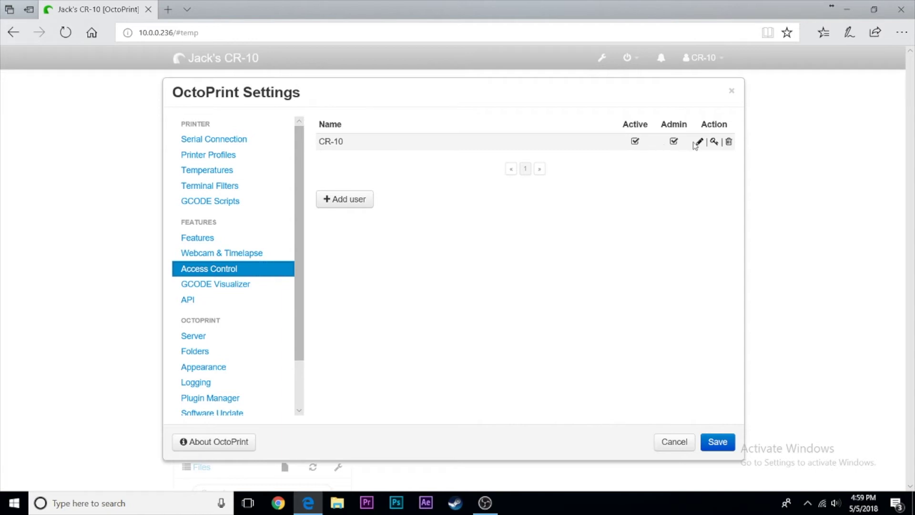
scroll(210, 238, "down", 2)
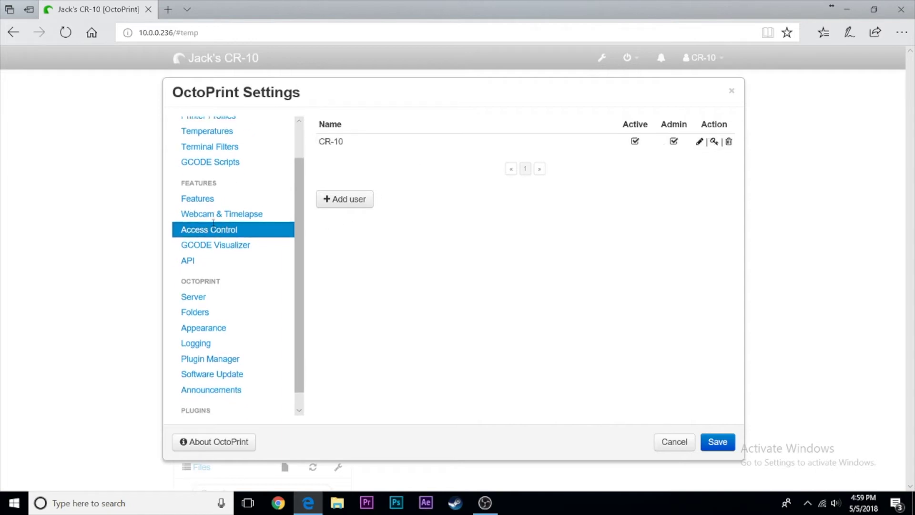
left_click(212, 293)
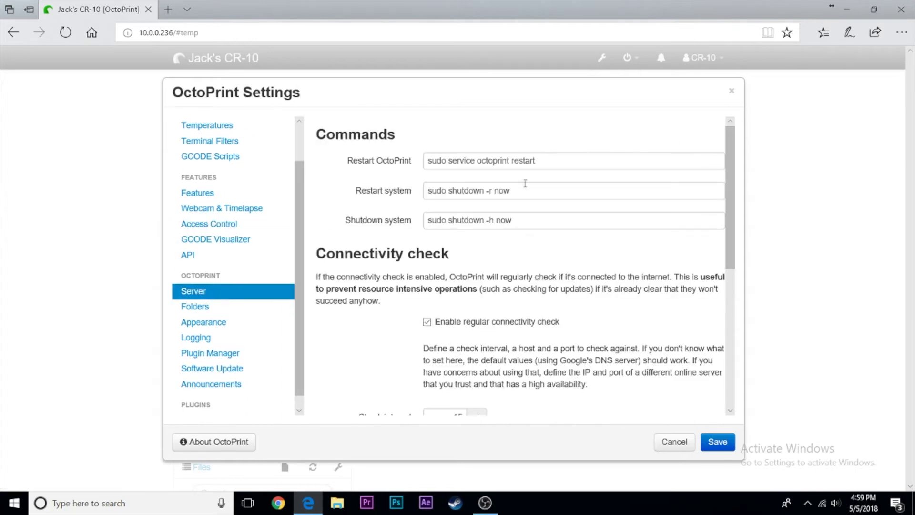
left_click(675, 440)
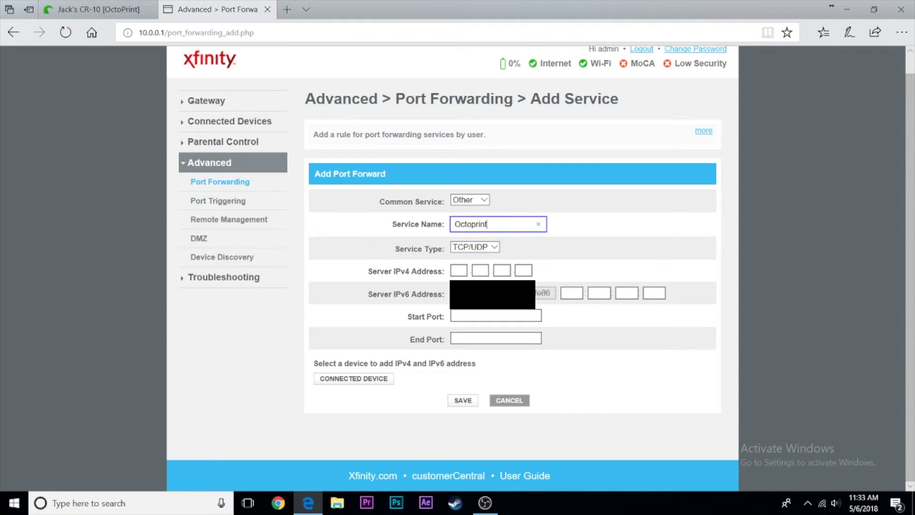
Set the server IPv4 address of the Octoprint port forwarding rule to the Pi's address, 10.0.0.236.
left_click(463, 272)
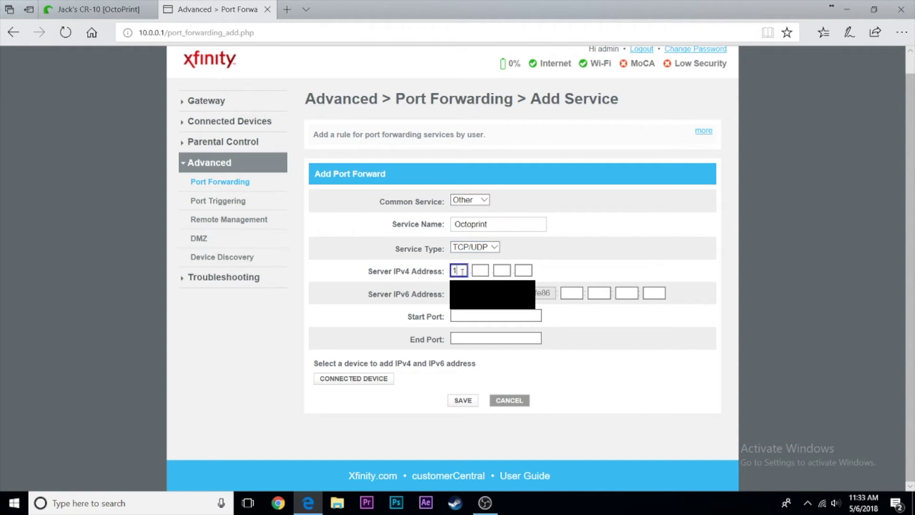
left_click(480, 271)
left_click(500, 271)
type("0")
left_click(523, 272)
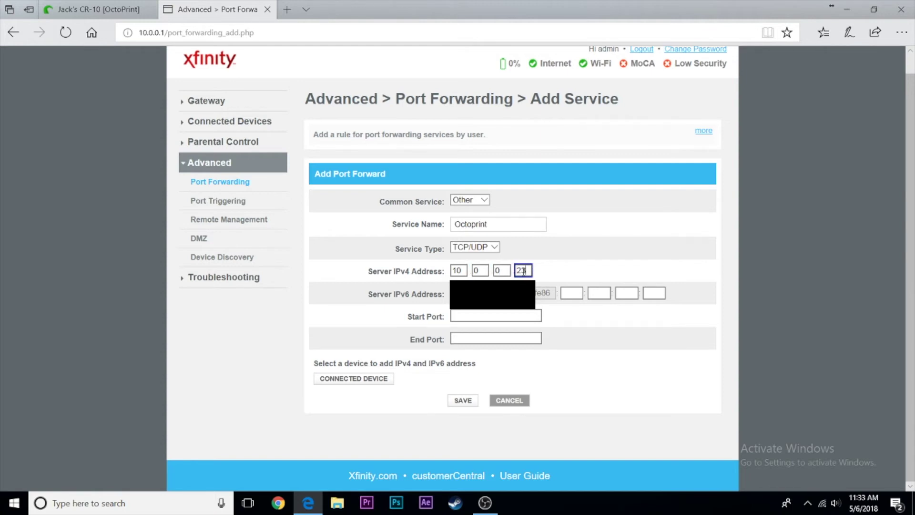
left_click(542, 275)
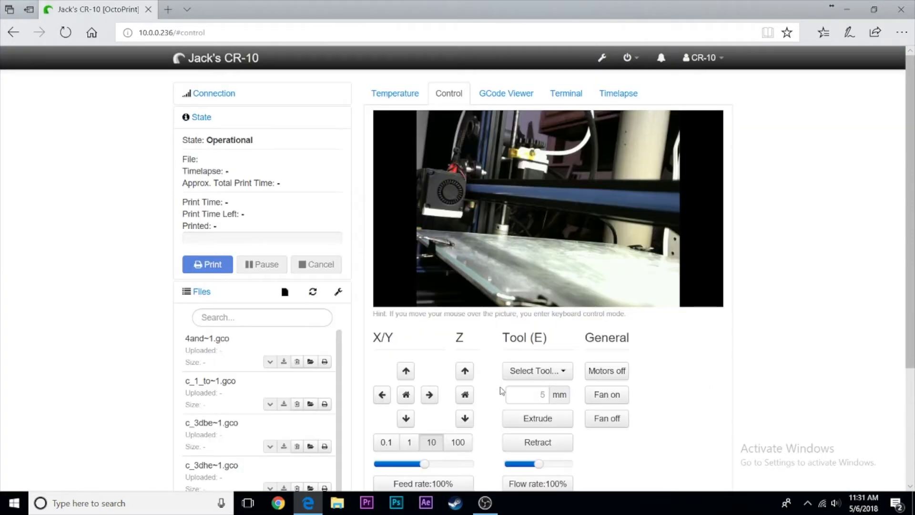
Jog the printer in 10 mm increments along X and back and forth along Y, and switch the fan on and off.
scroll(388, 405, "down", 1)
scroll(387, 405, "up", 1)
left_click(429, 394)
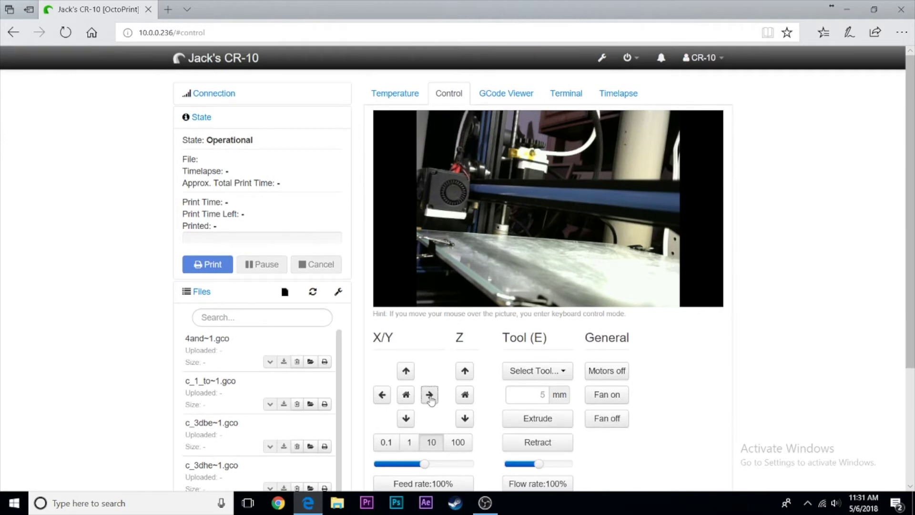
left_click(406, 372)
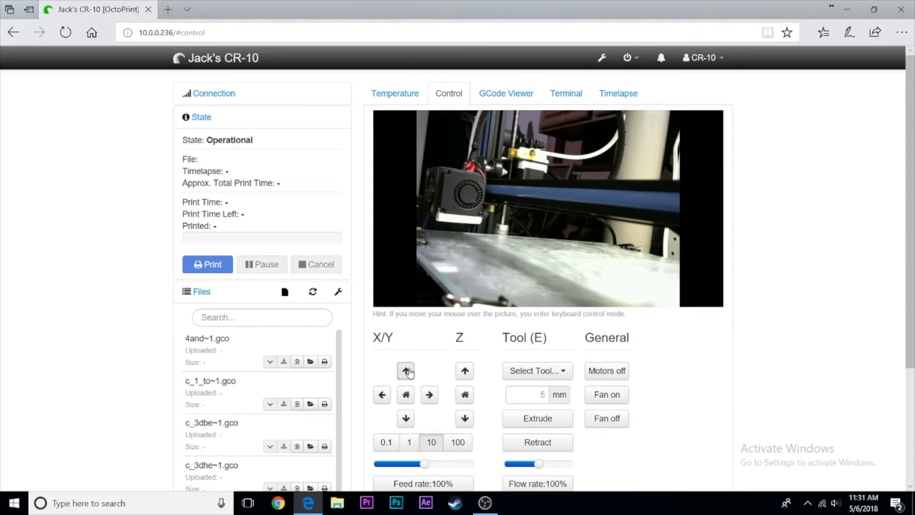
left_click(407, 415)
left_click(430, 396)
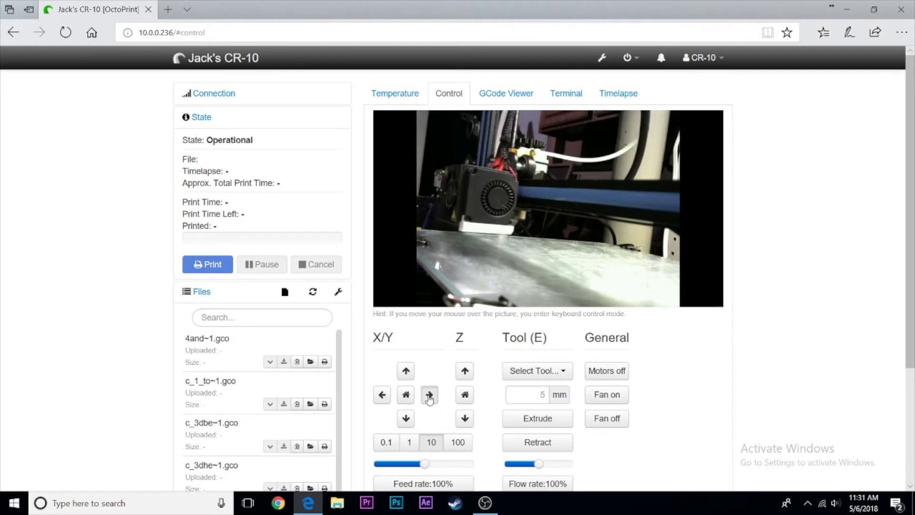
left_click(429, 396)
left_click(603, 395)
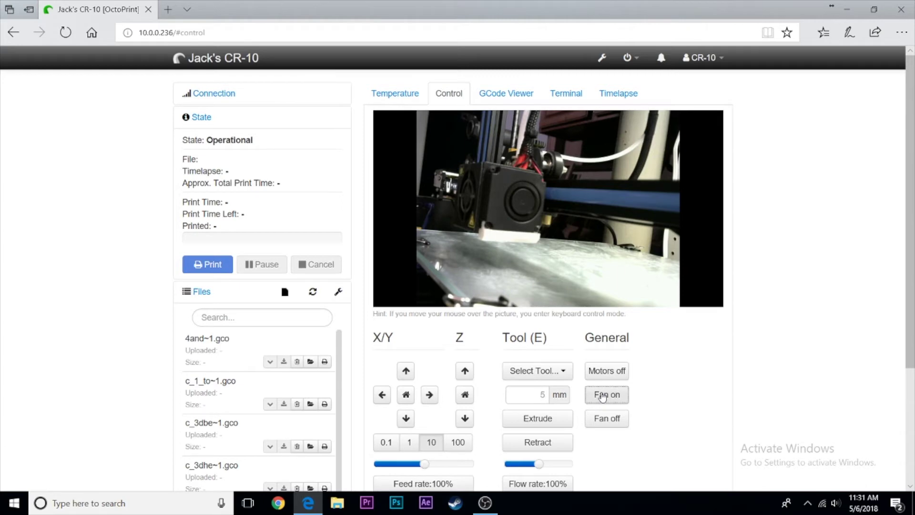
left_click(607, 425)
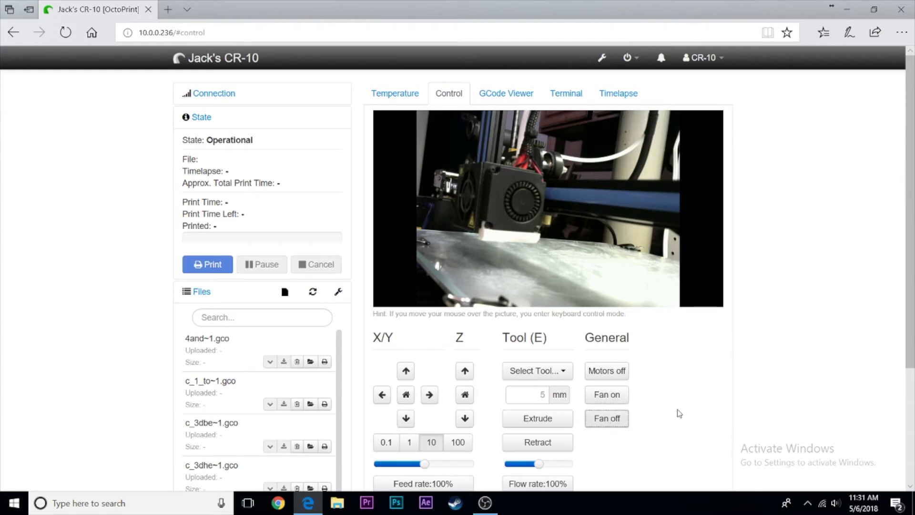
Look through the G-code files available in OctoPrint's file list.
scroll(678, 413, "down", 2)
scroll(238, 346, "down", 5)
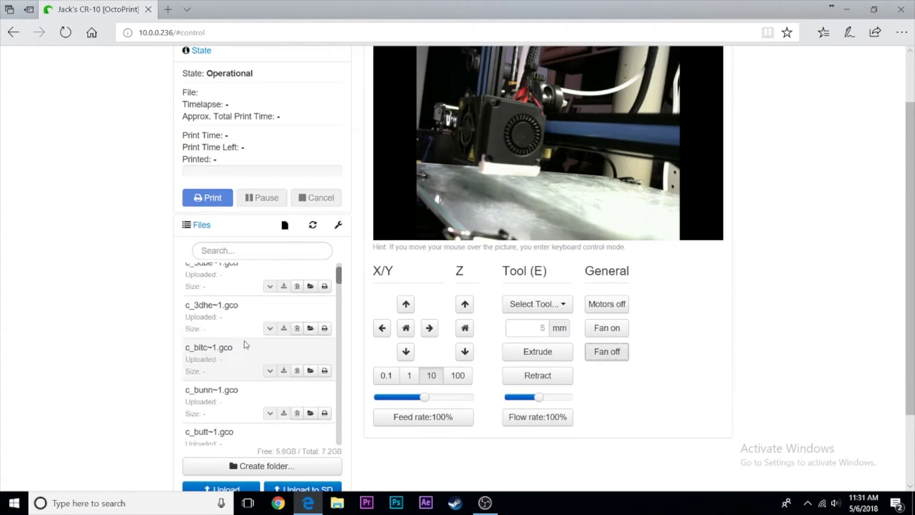
scroll(233, 347, "up", 5)
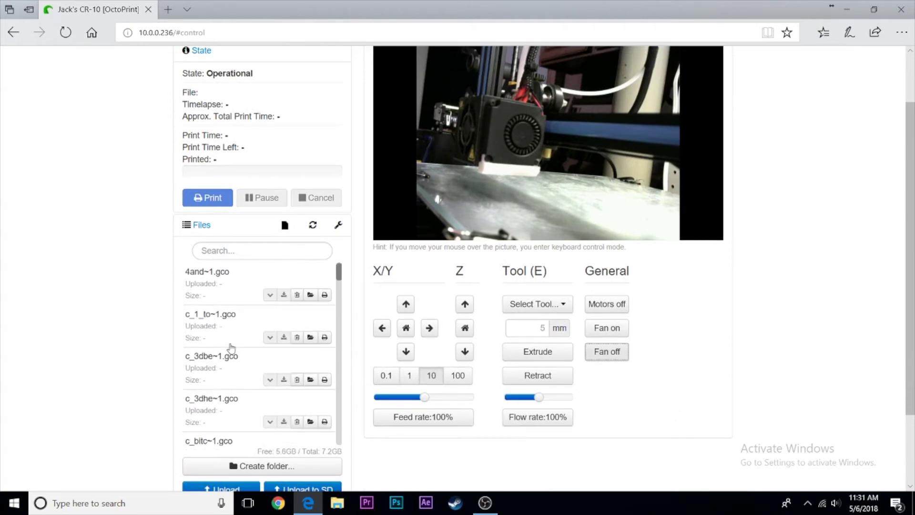
scroll(119, 305, "up", 2)
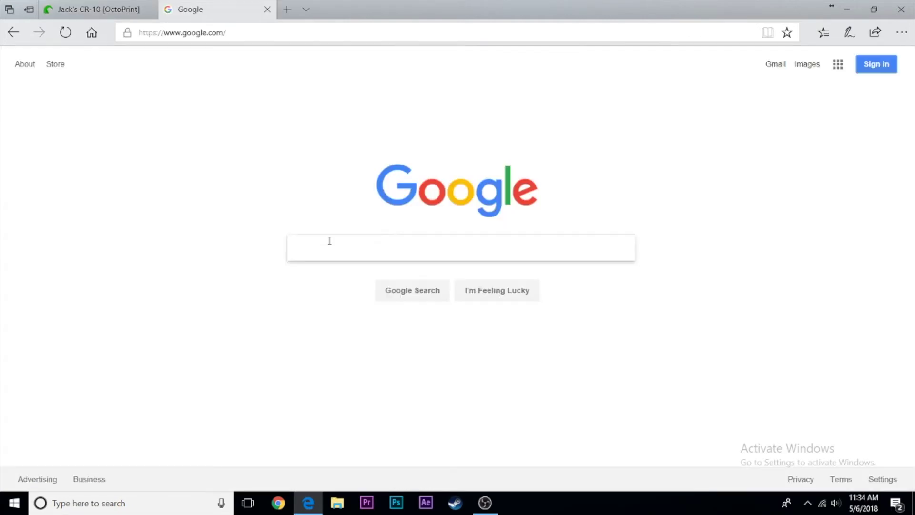
Search Google for "whats my ip" to look up the network's public IP address.
type("ehat")
key("BackSpace")
key("BackSpace")
key("BackSpace")
key("BackSpace")
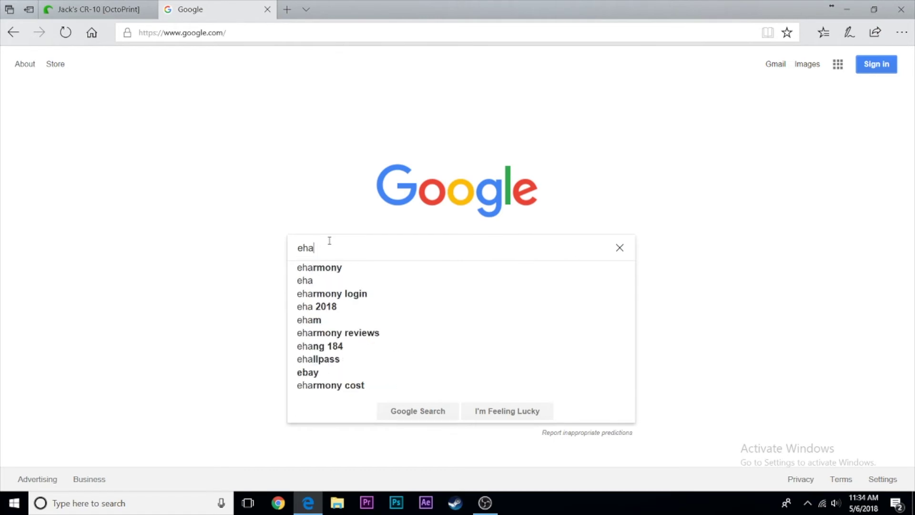
type("wh")
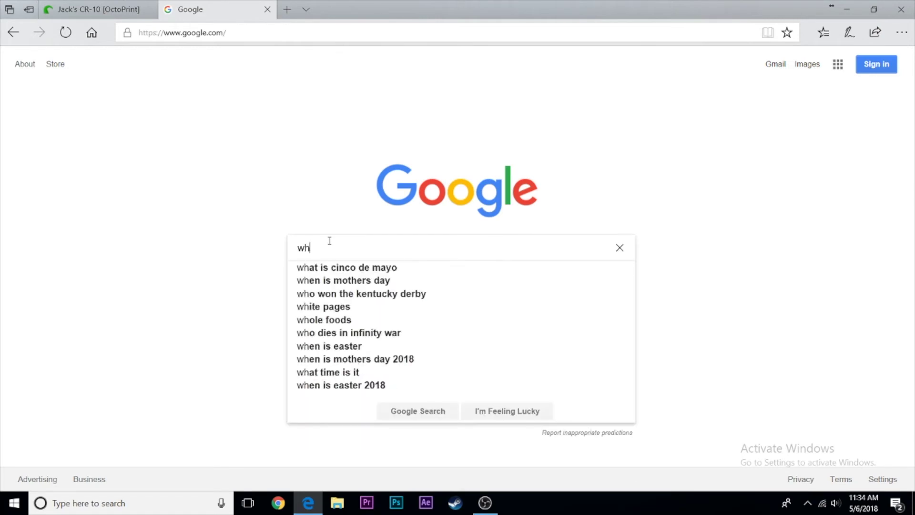
type("ats my ip")
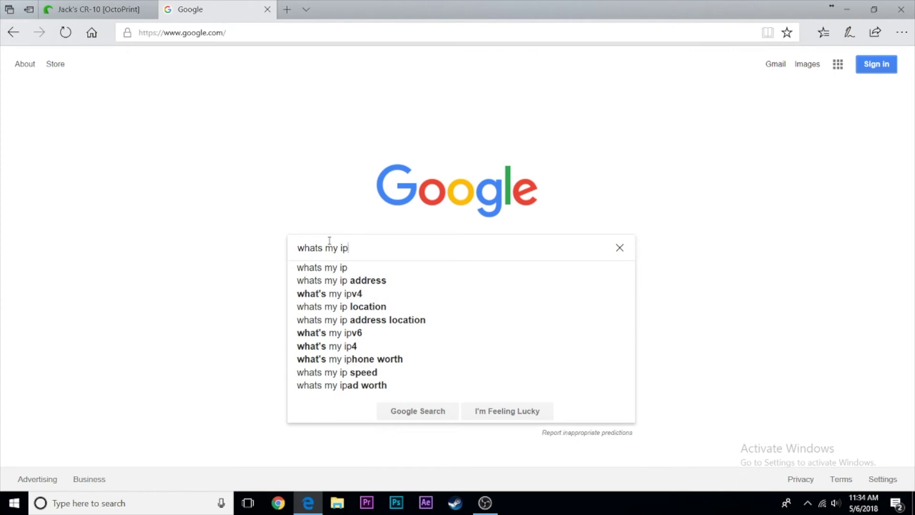
key("Return")
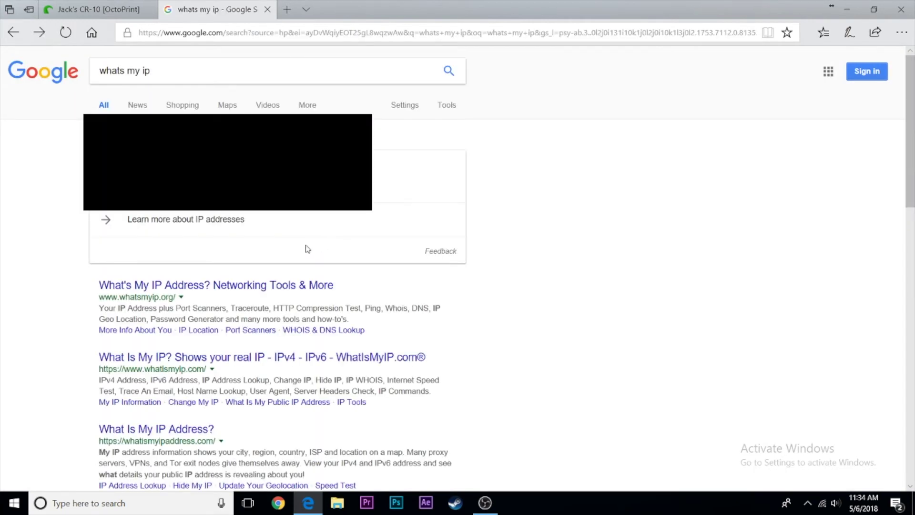
left_click(173, 286)
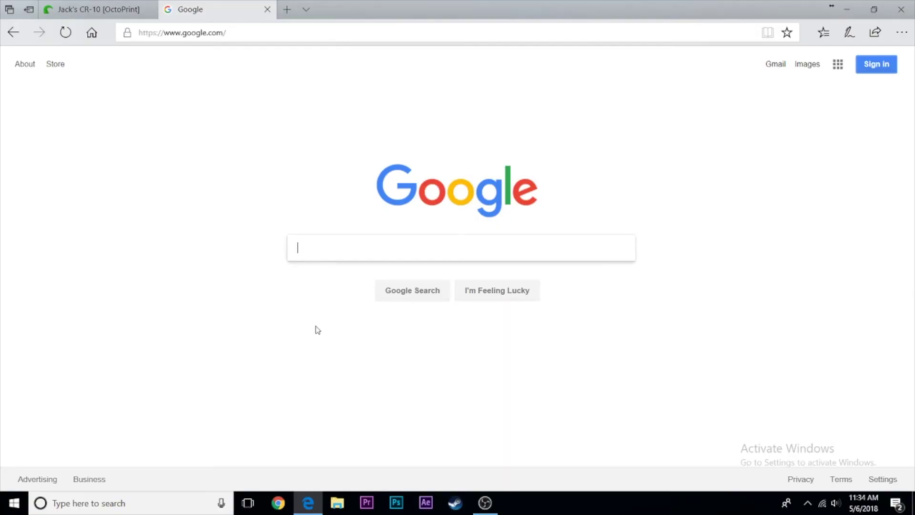
Search Google for "no ip" and open the official No-IP website at noip.com.
type("o ip")
key("Return")
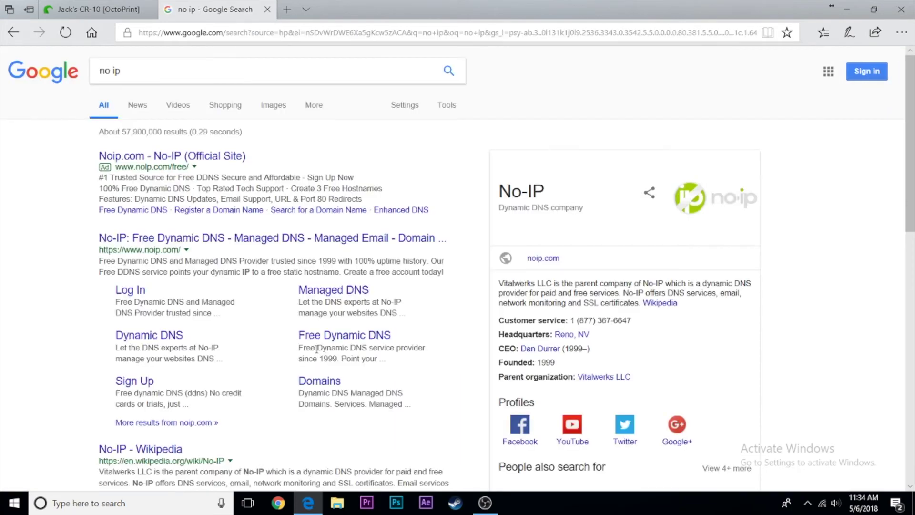
left_click(176, 242)
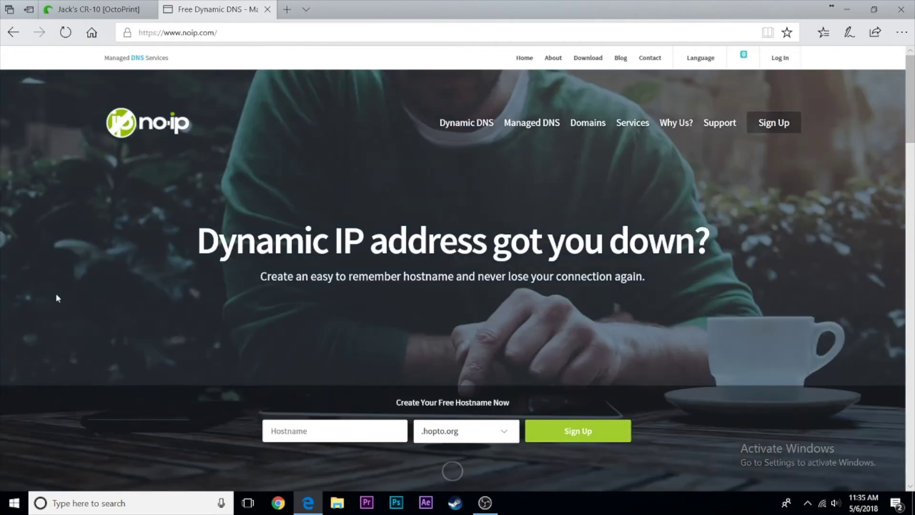
Enter the free hostname myoctoprintserver with the .ddns.net domain and proceed to sign up.
scroll(252, 329, "down", 2)
left_click(297, 364)
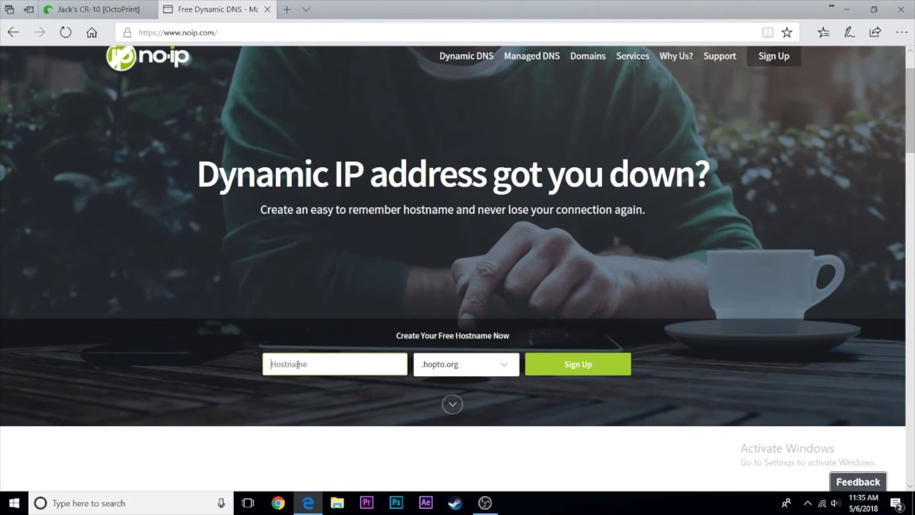
type("myoctoprint")
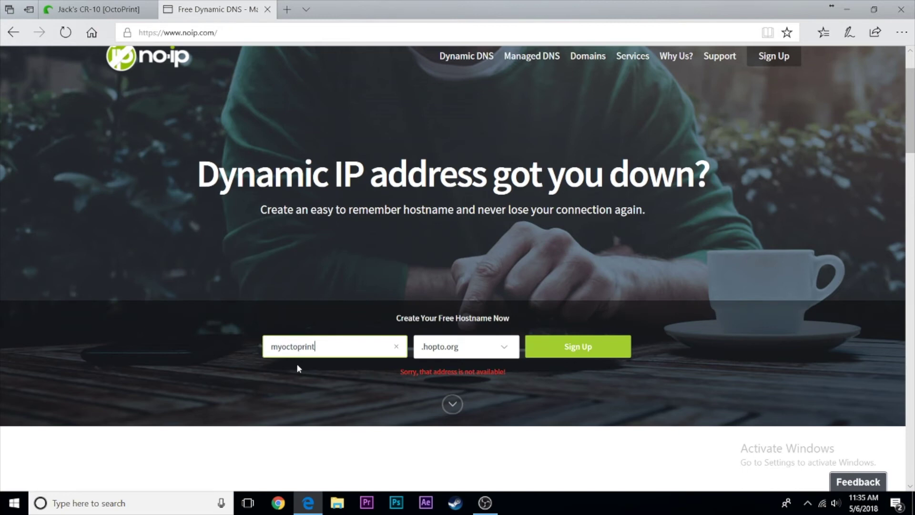
type("server12")
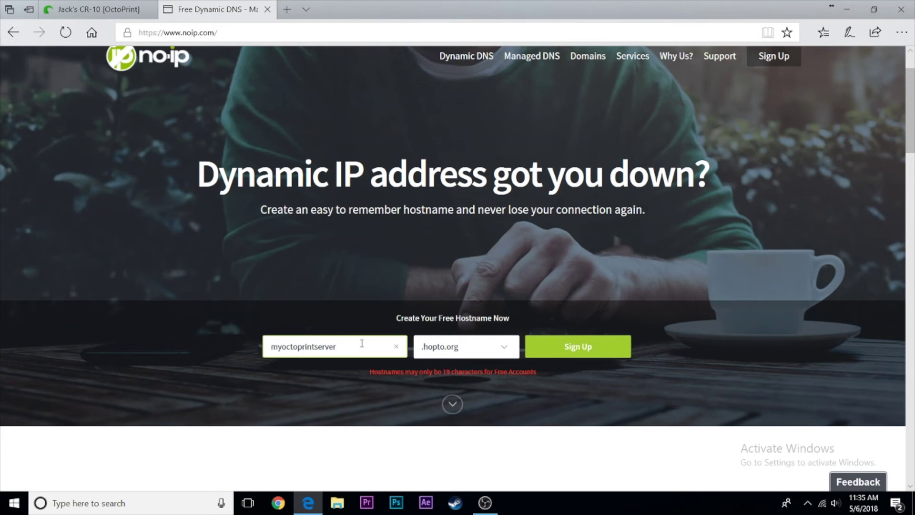
left_click(458, 370)
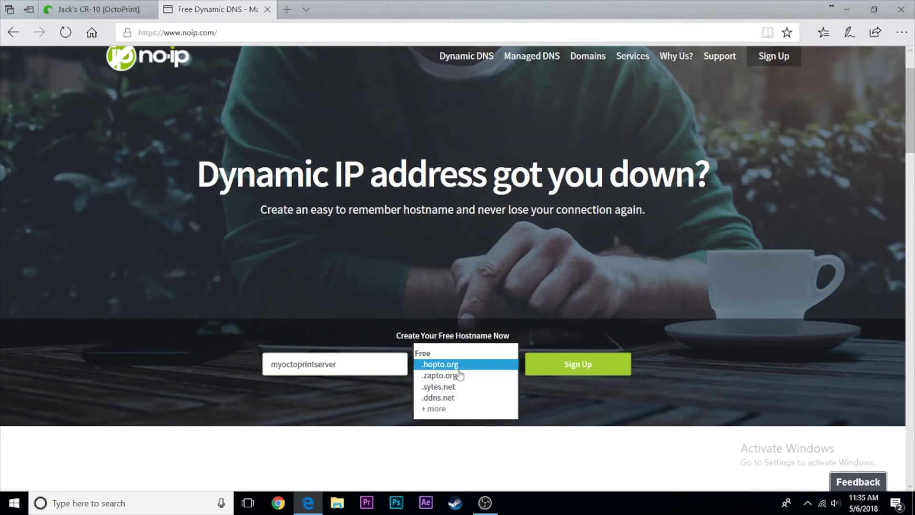
left_click(457, 399)
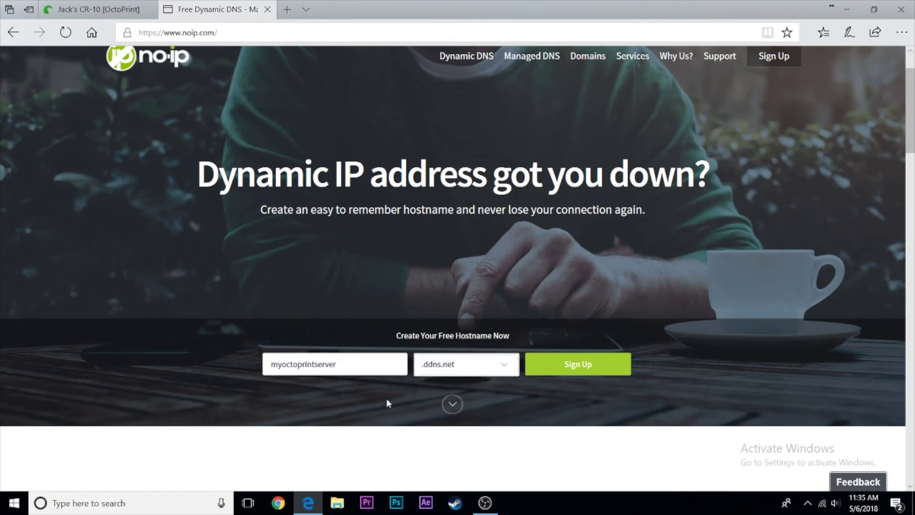
left_click(569, 374)
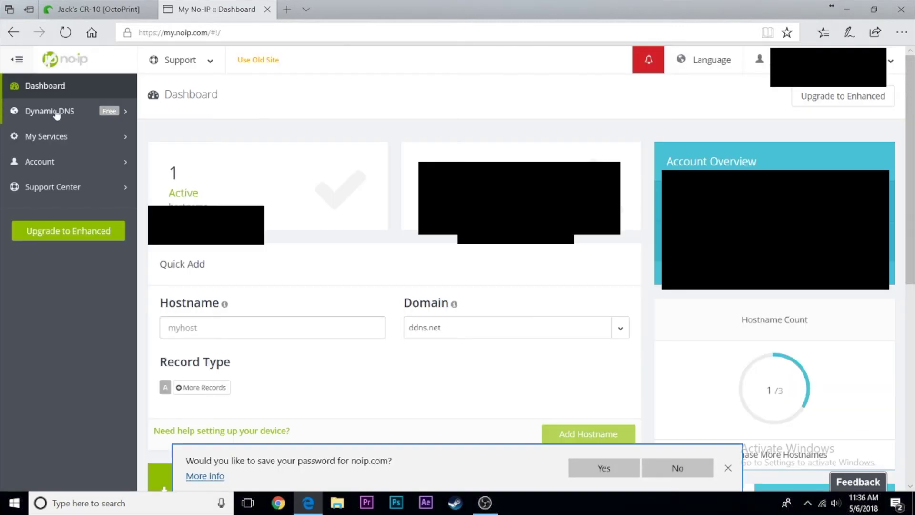
Go to the Dynamic DNS hostnames in the No-IP account and open the existing hostname for modification.
left_click(57, 112)
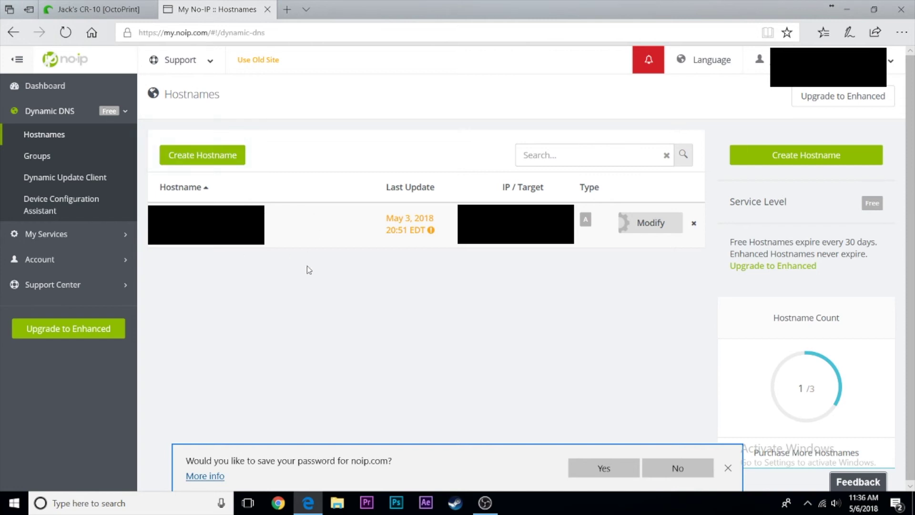
left_click(647, 230)
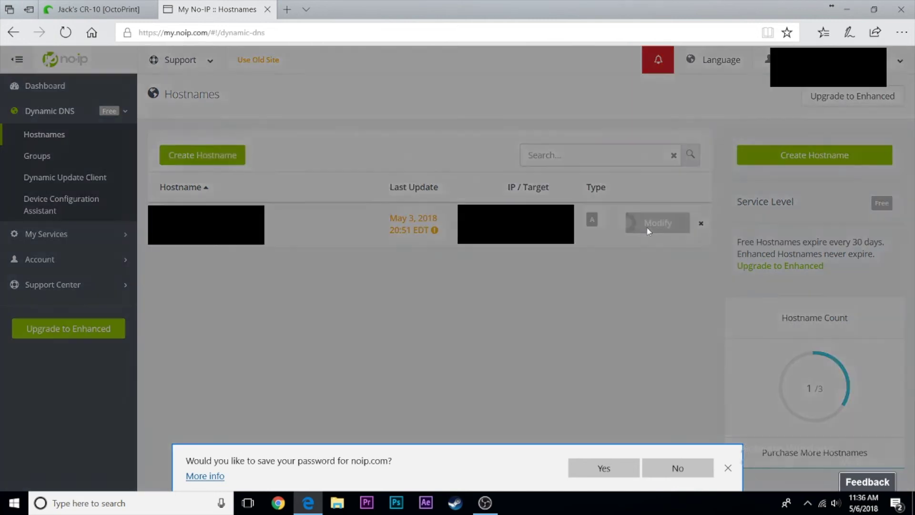
left_click(184, 167)
left_click(286, 253)
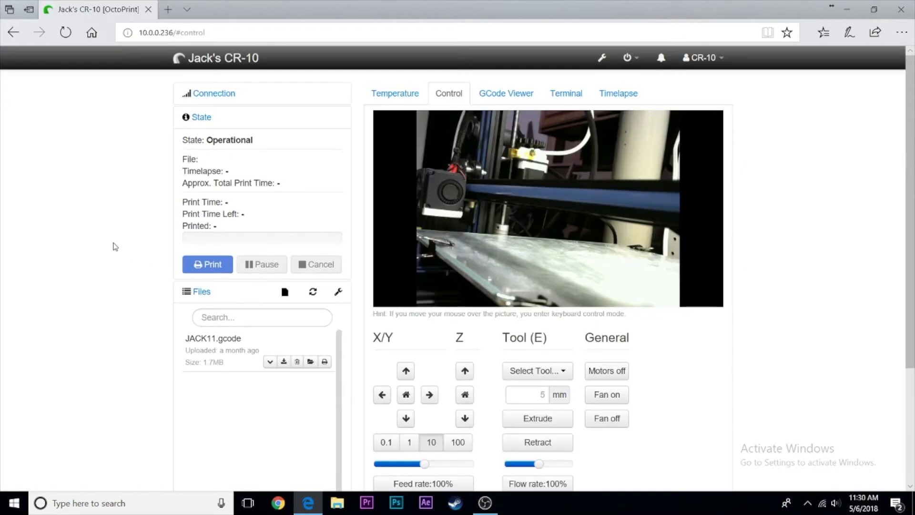
Look through OctoPrint's printer controls, G-code viewer, terminal, timelapse and temperature views.
scroll(114, 247, "down", 3)
scroll(113, 245, "up", 3)
left_click(506, 94)
left_click(565, 95)
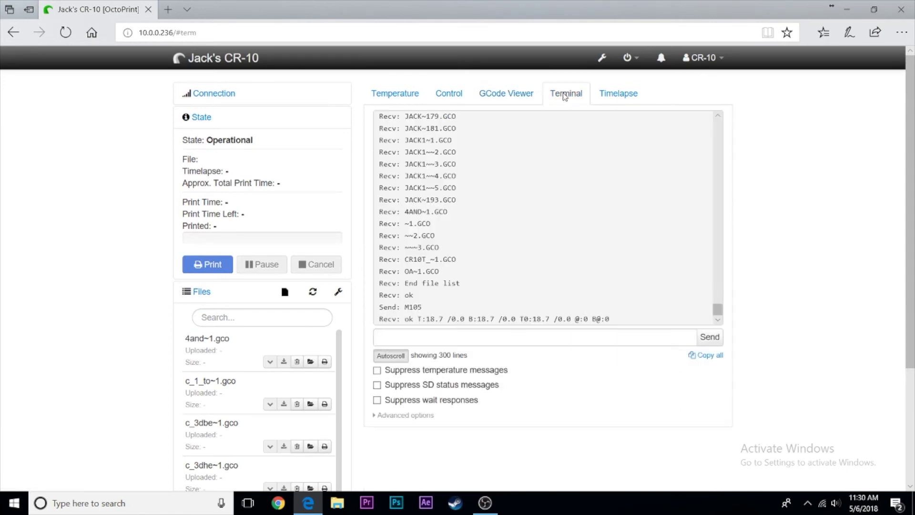
left_click(621, 94)
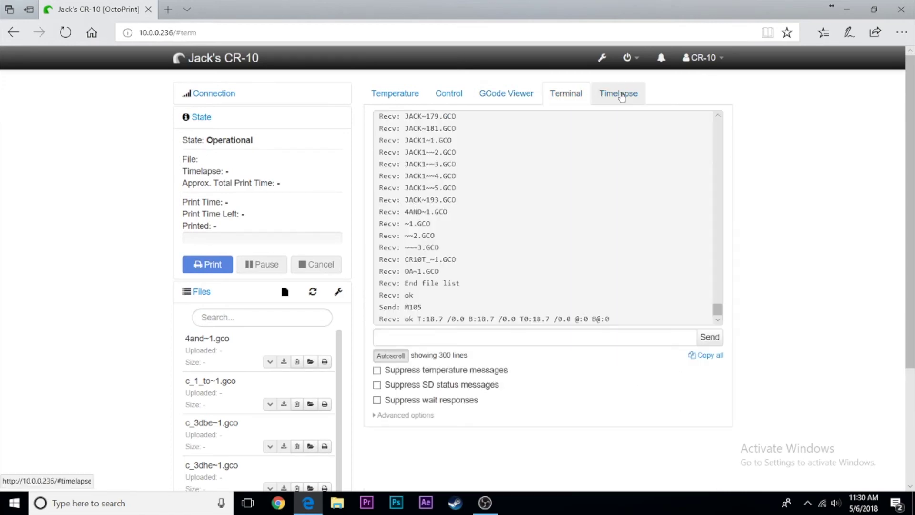
left_click(394, 95)
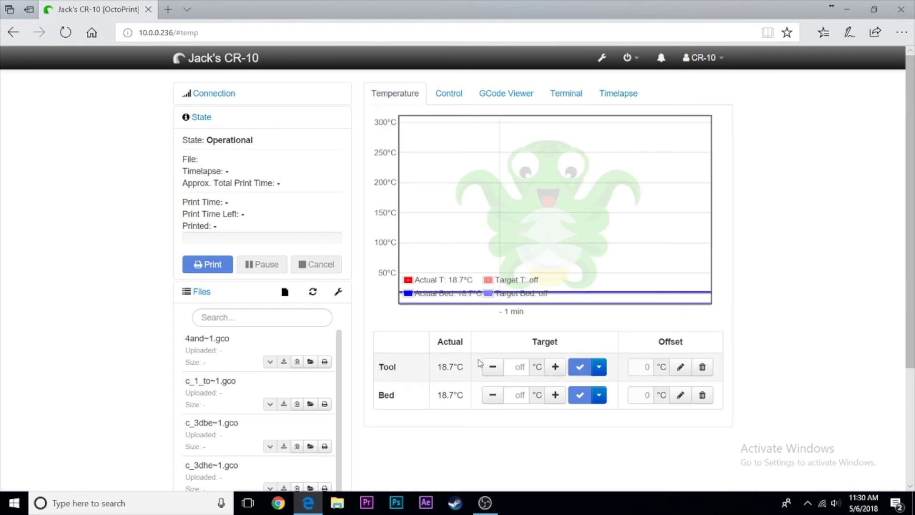
left_click(456, 95)
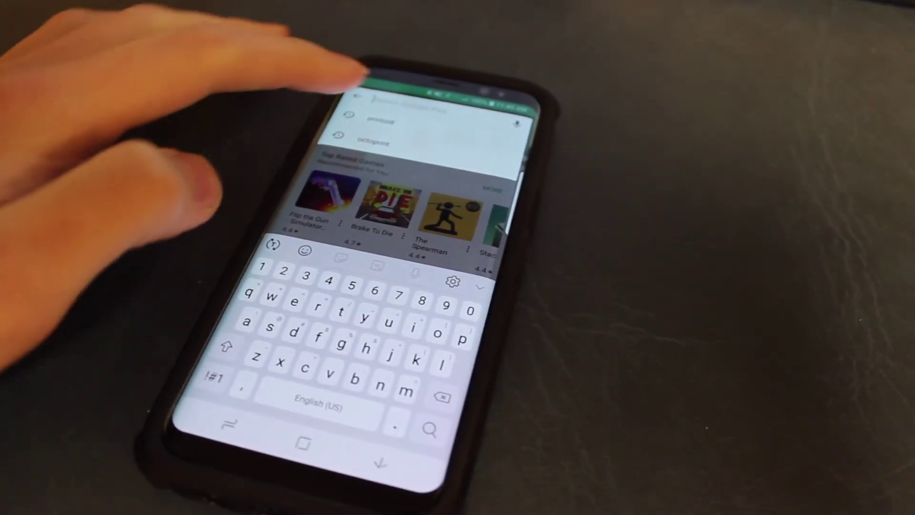
Switch to the phone's Play Store, search for printoid and review the Printoid for OctoPrint [PRO] page.
left_click(380, 120)
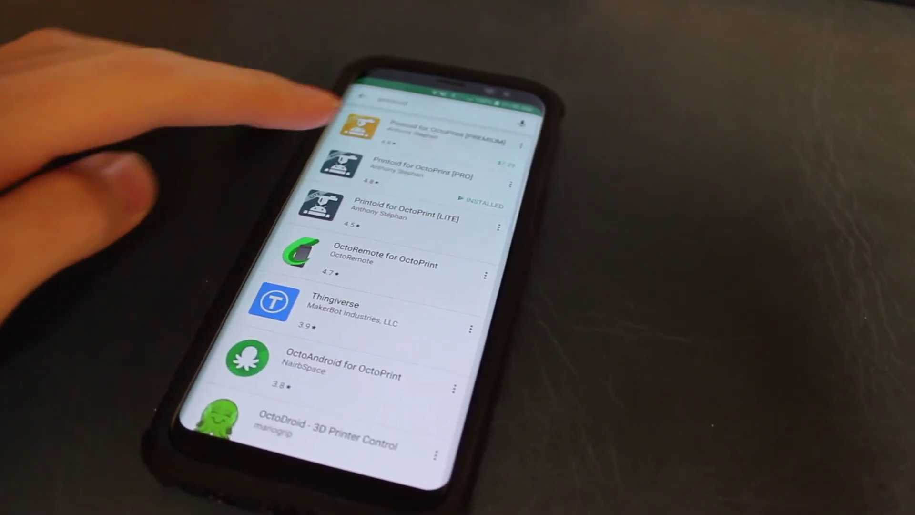
left_click(419, 143)
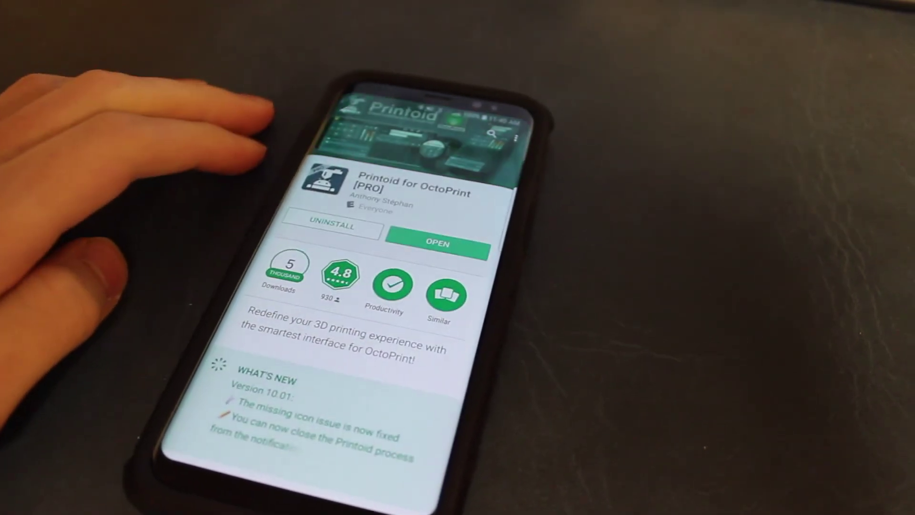
scroll(334, 334, "down", 10)
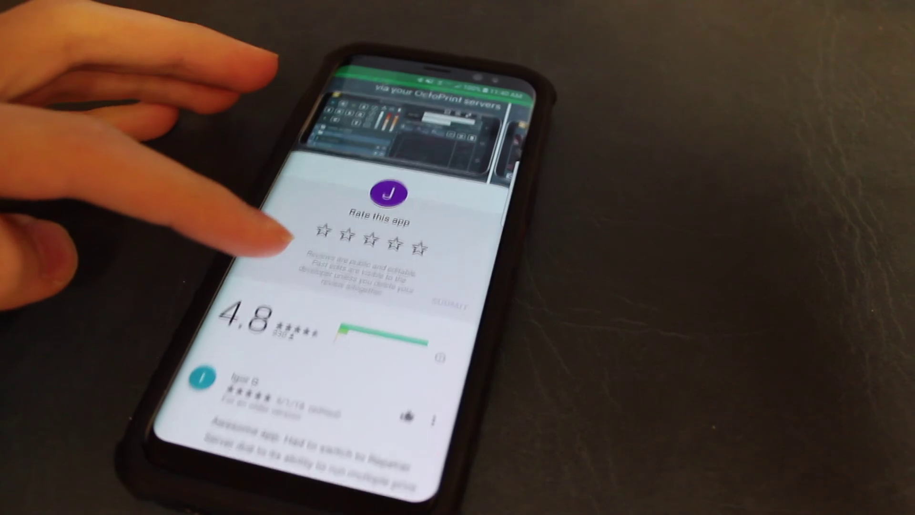
scroll(296, 224, "up", 5)
scroll(296, 248, "up", 5)
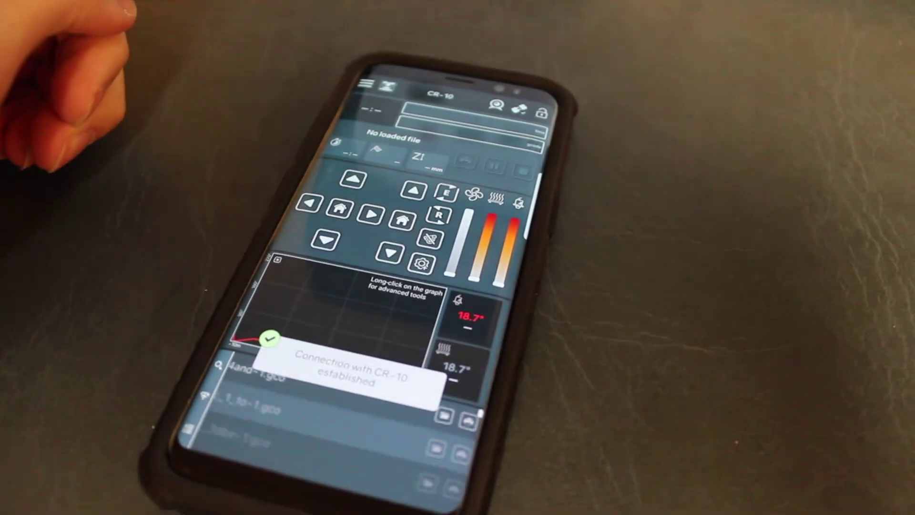
View the CR-10's video stream in Printoid, return to the main controls and open the printer's file list.
left_click(364, 78)
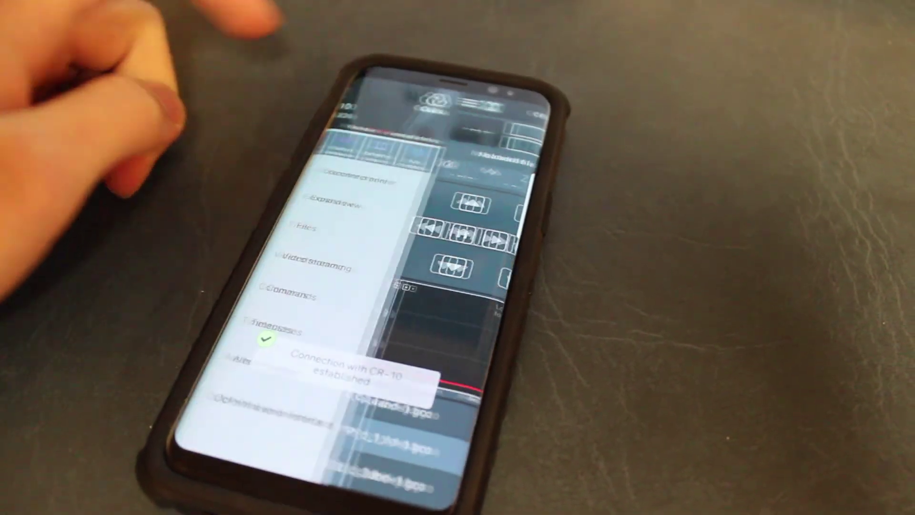
left_click(310, 205)
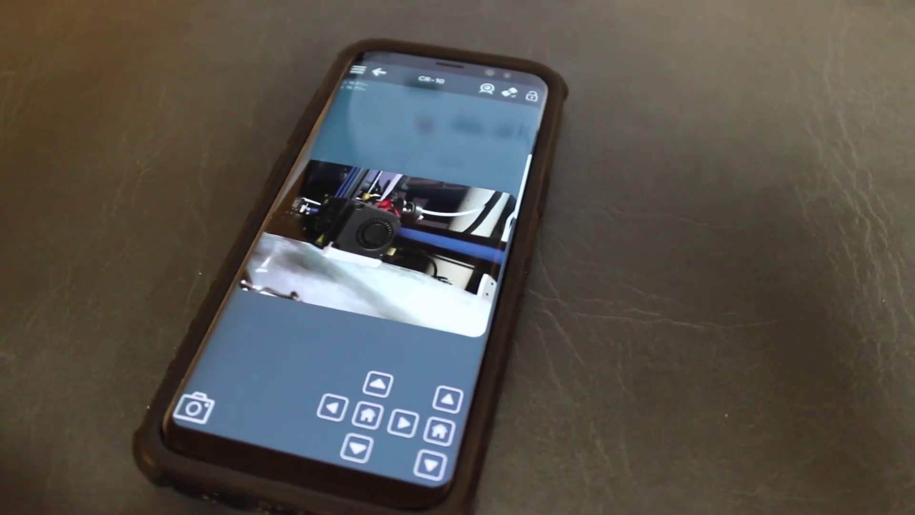
left_click(375, 79)
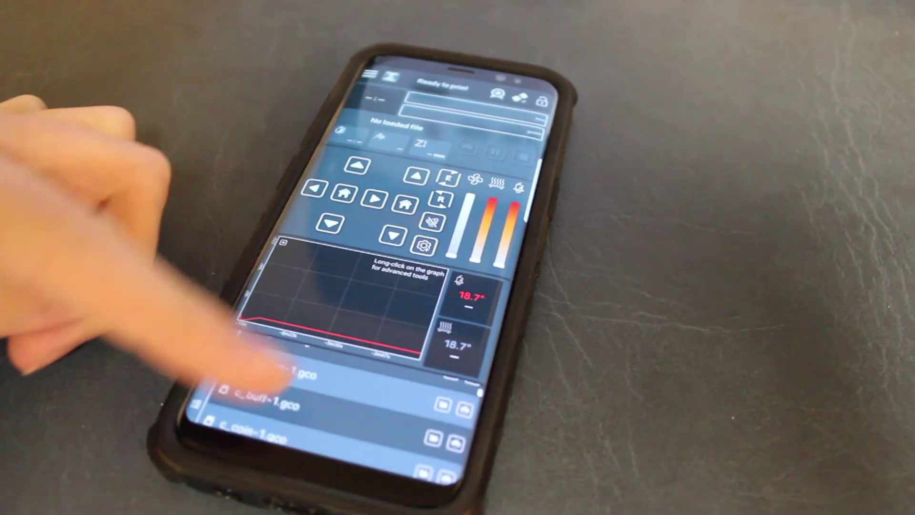
left_click(365, 72)
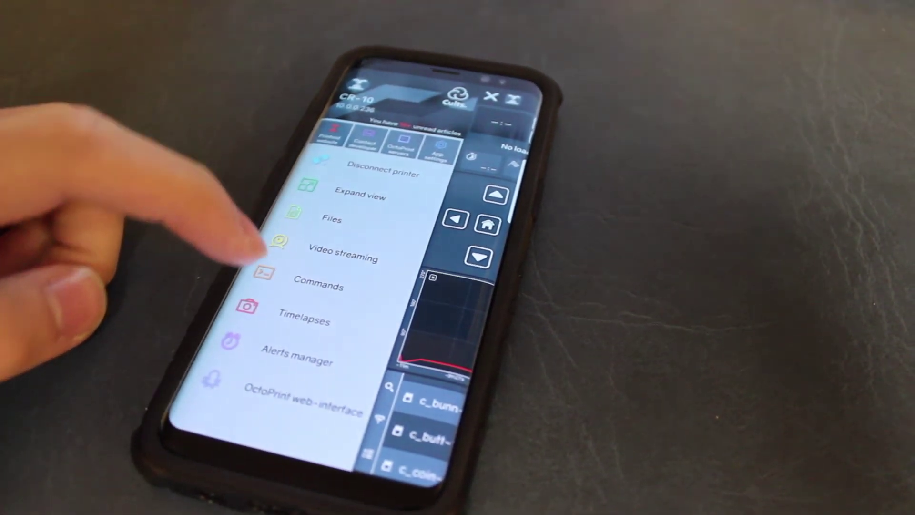
left_click(329, 212)
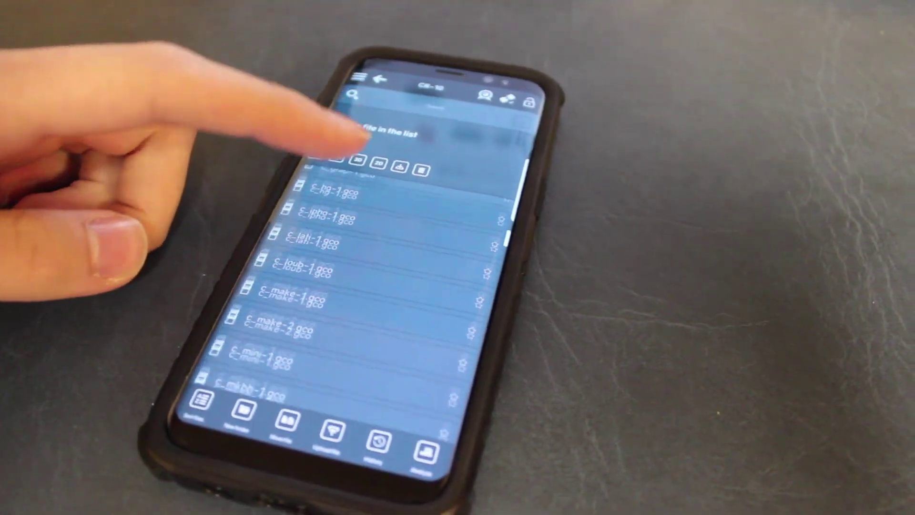
Go to the CR-10 server entry in Printoid and open its profiles.
left_click(355, 80)
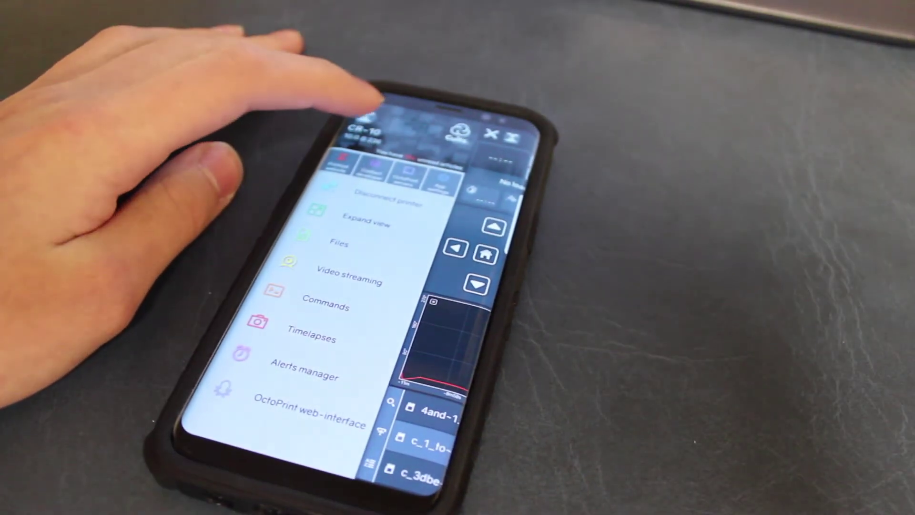
left_click(379, 82)
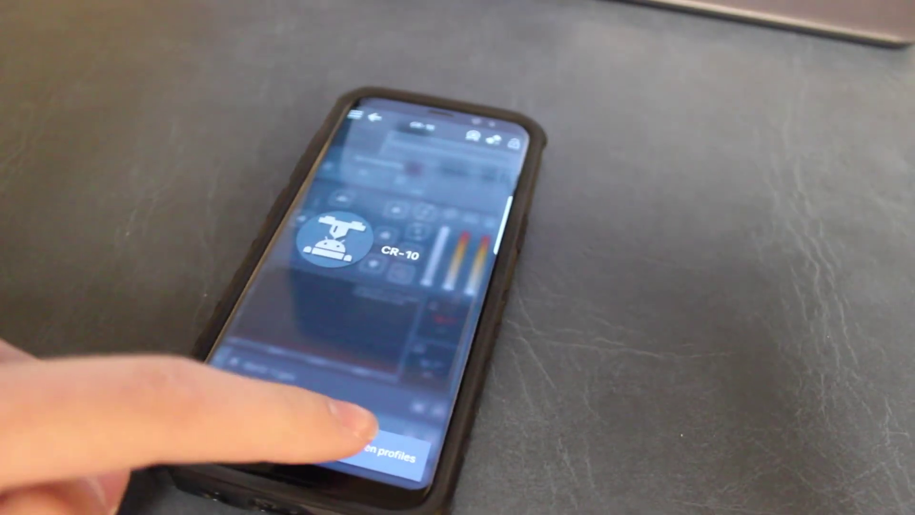
left_click(370, 432)
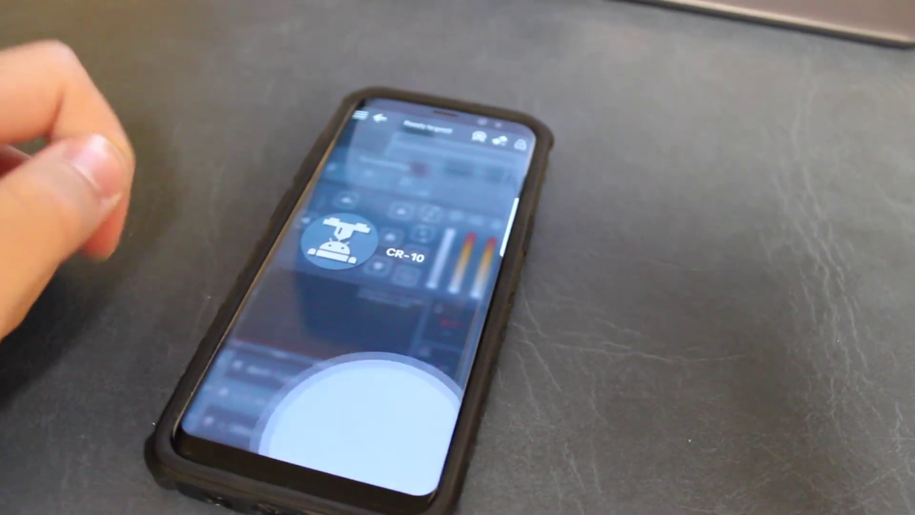